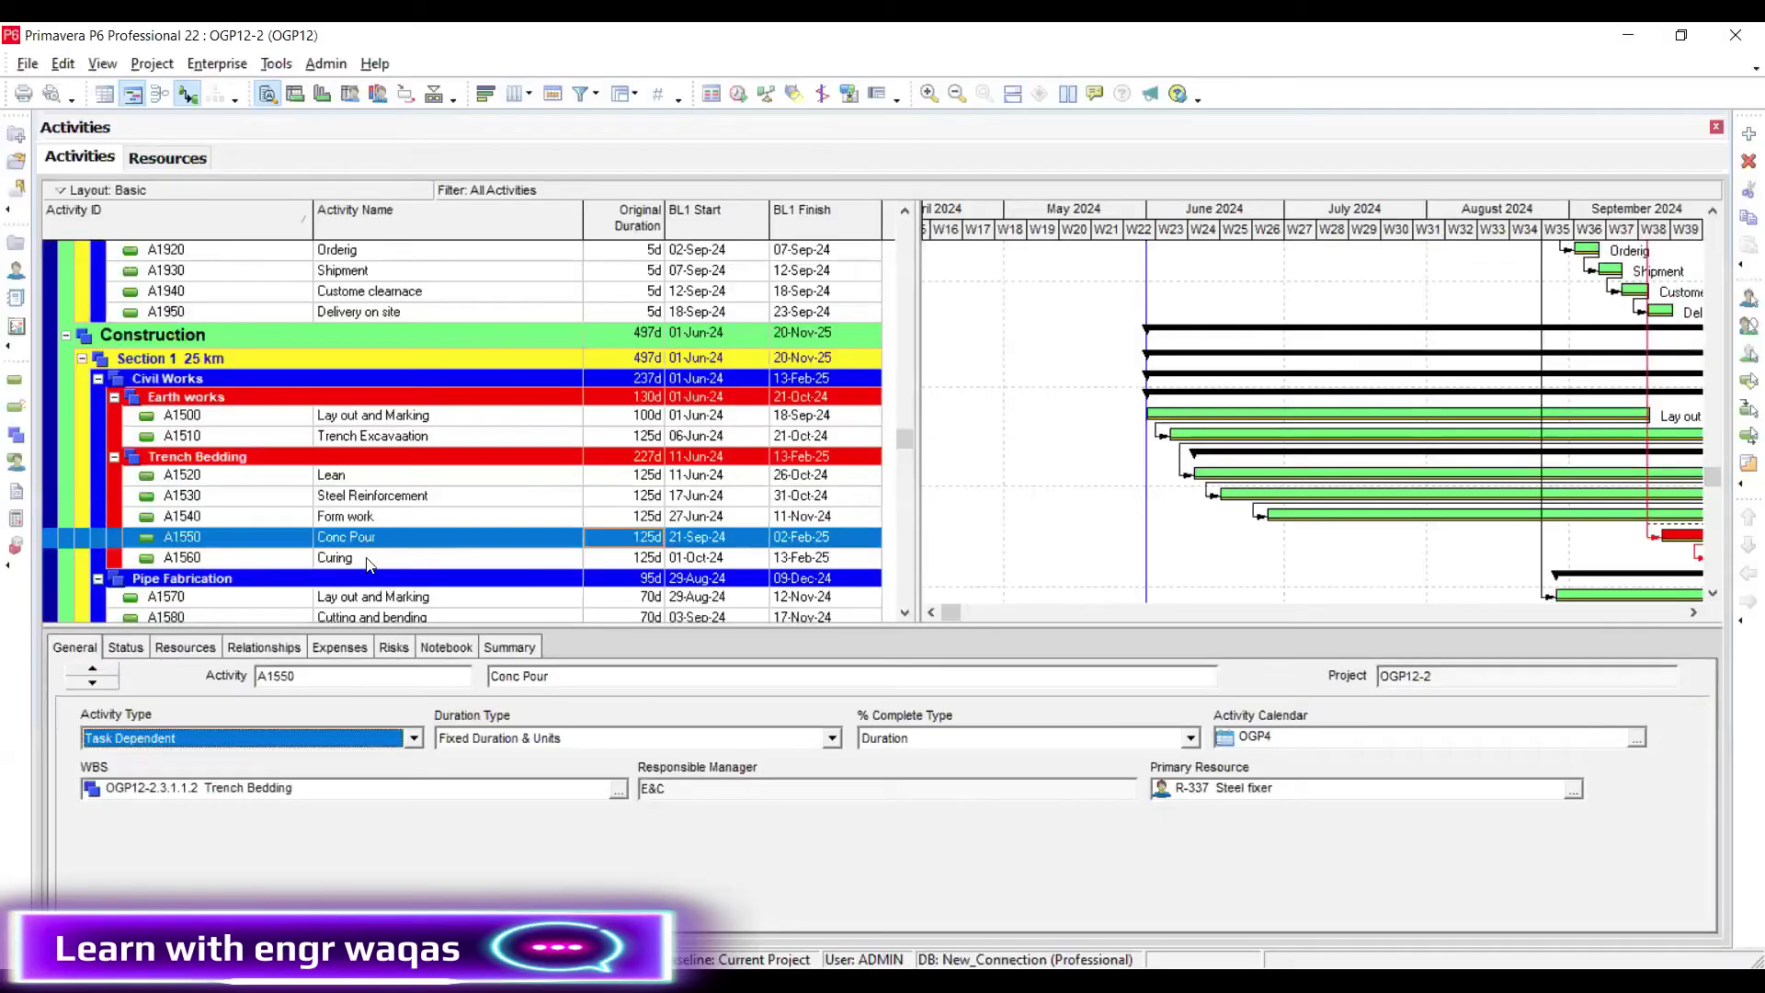
Select Conc Pour (A1550) and check its Steel fixer (R-337) assignment: 1250h budgeted at 10h/d
{"action": "left_click", "coordinate": [365, 557]}
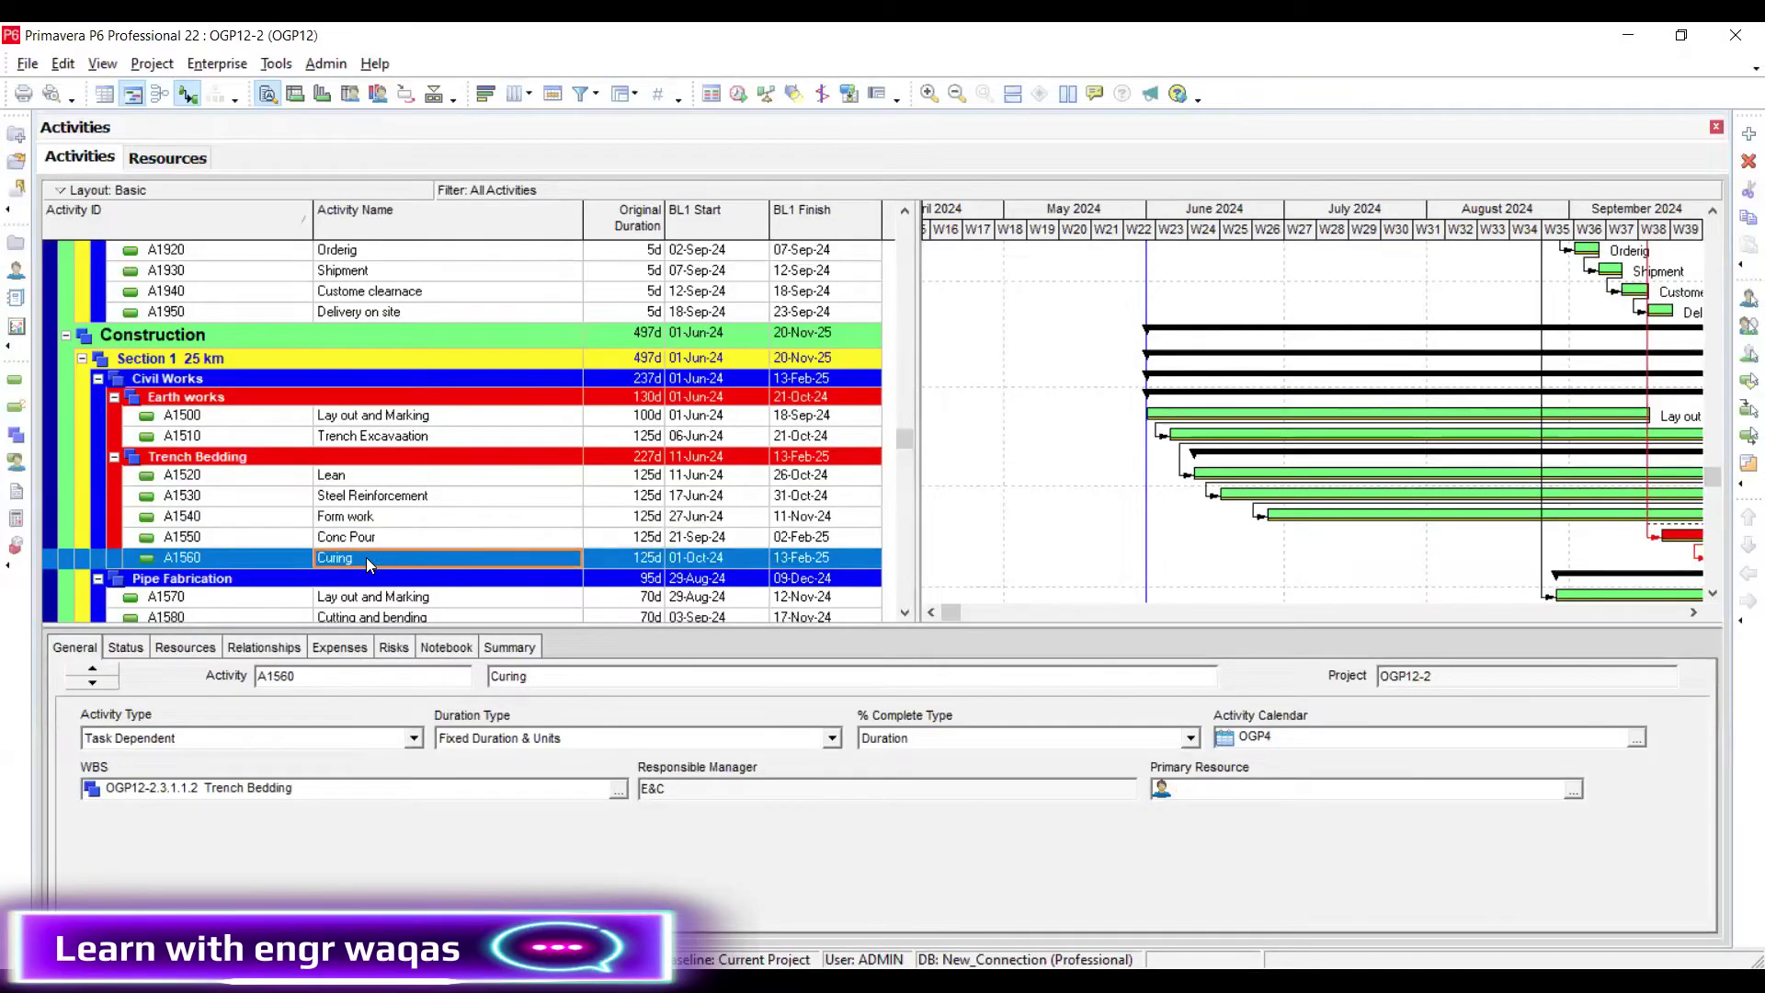
{"action": "right_click", "coordinate": [366, 557]}
{"action": "left_click", "coordinate": [338, 539]}
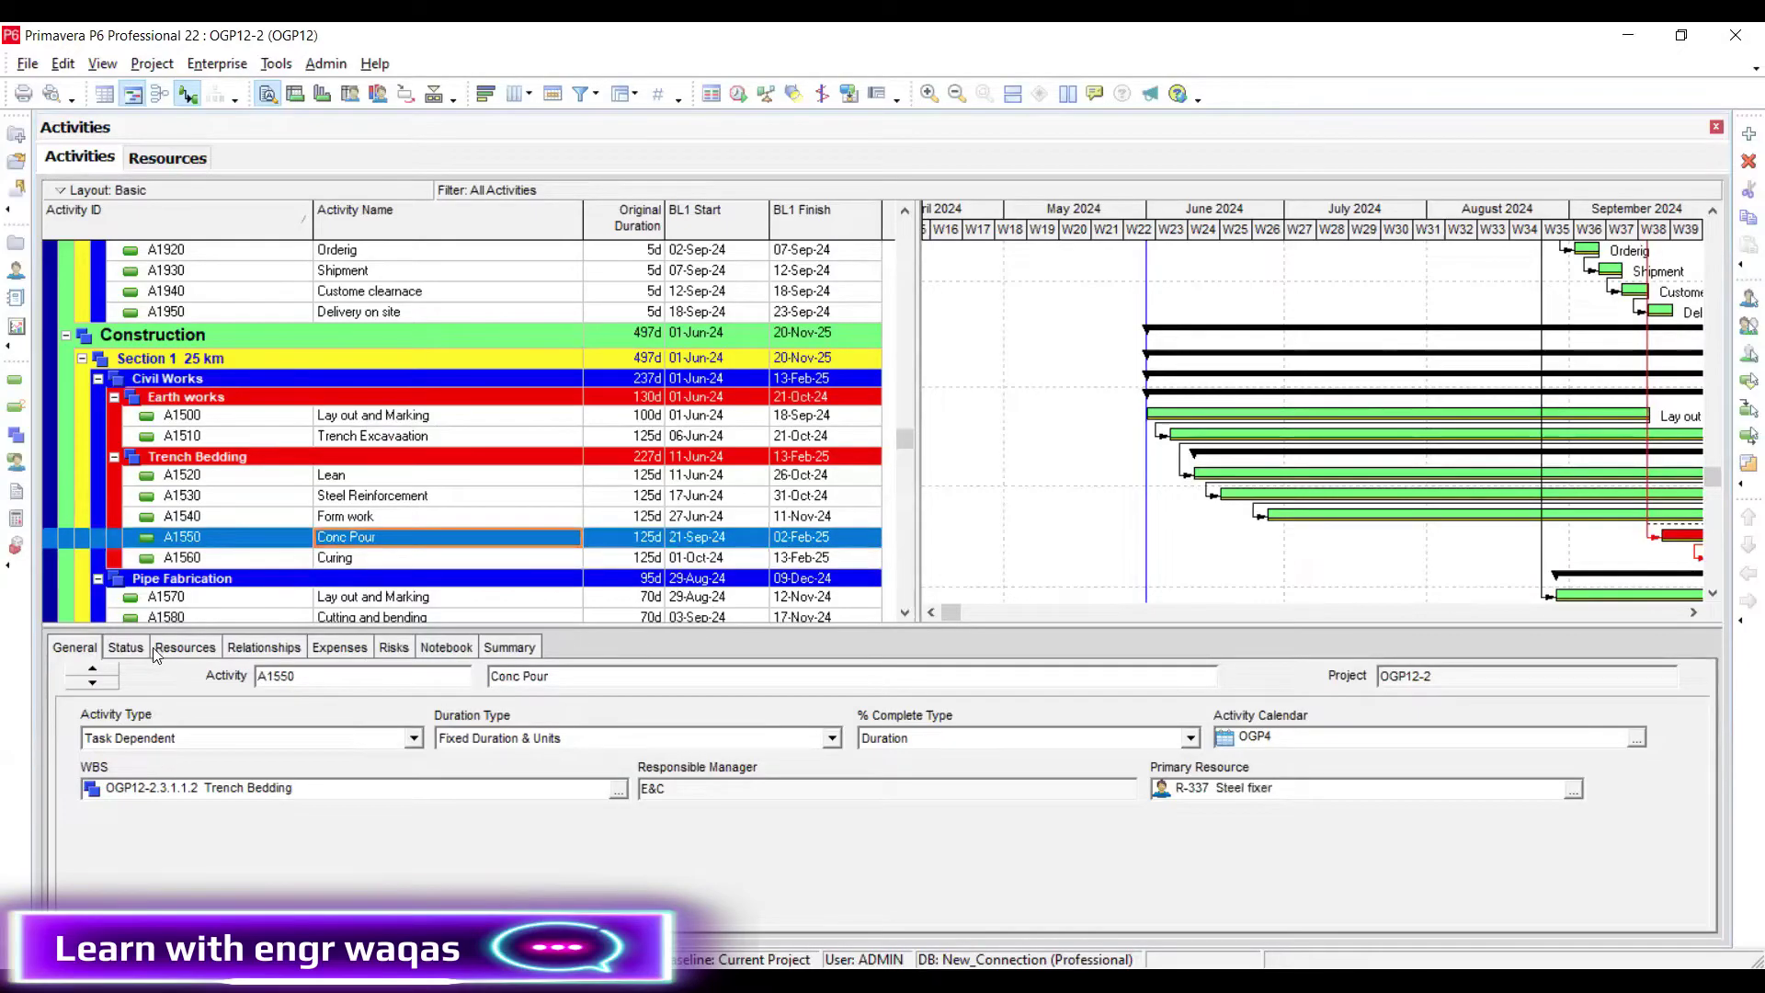
{"action": "left_click", "coordinate": [184, 647]}
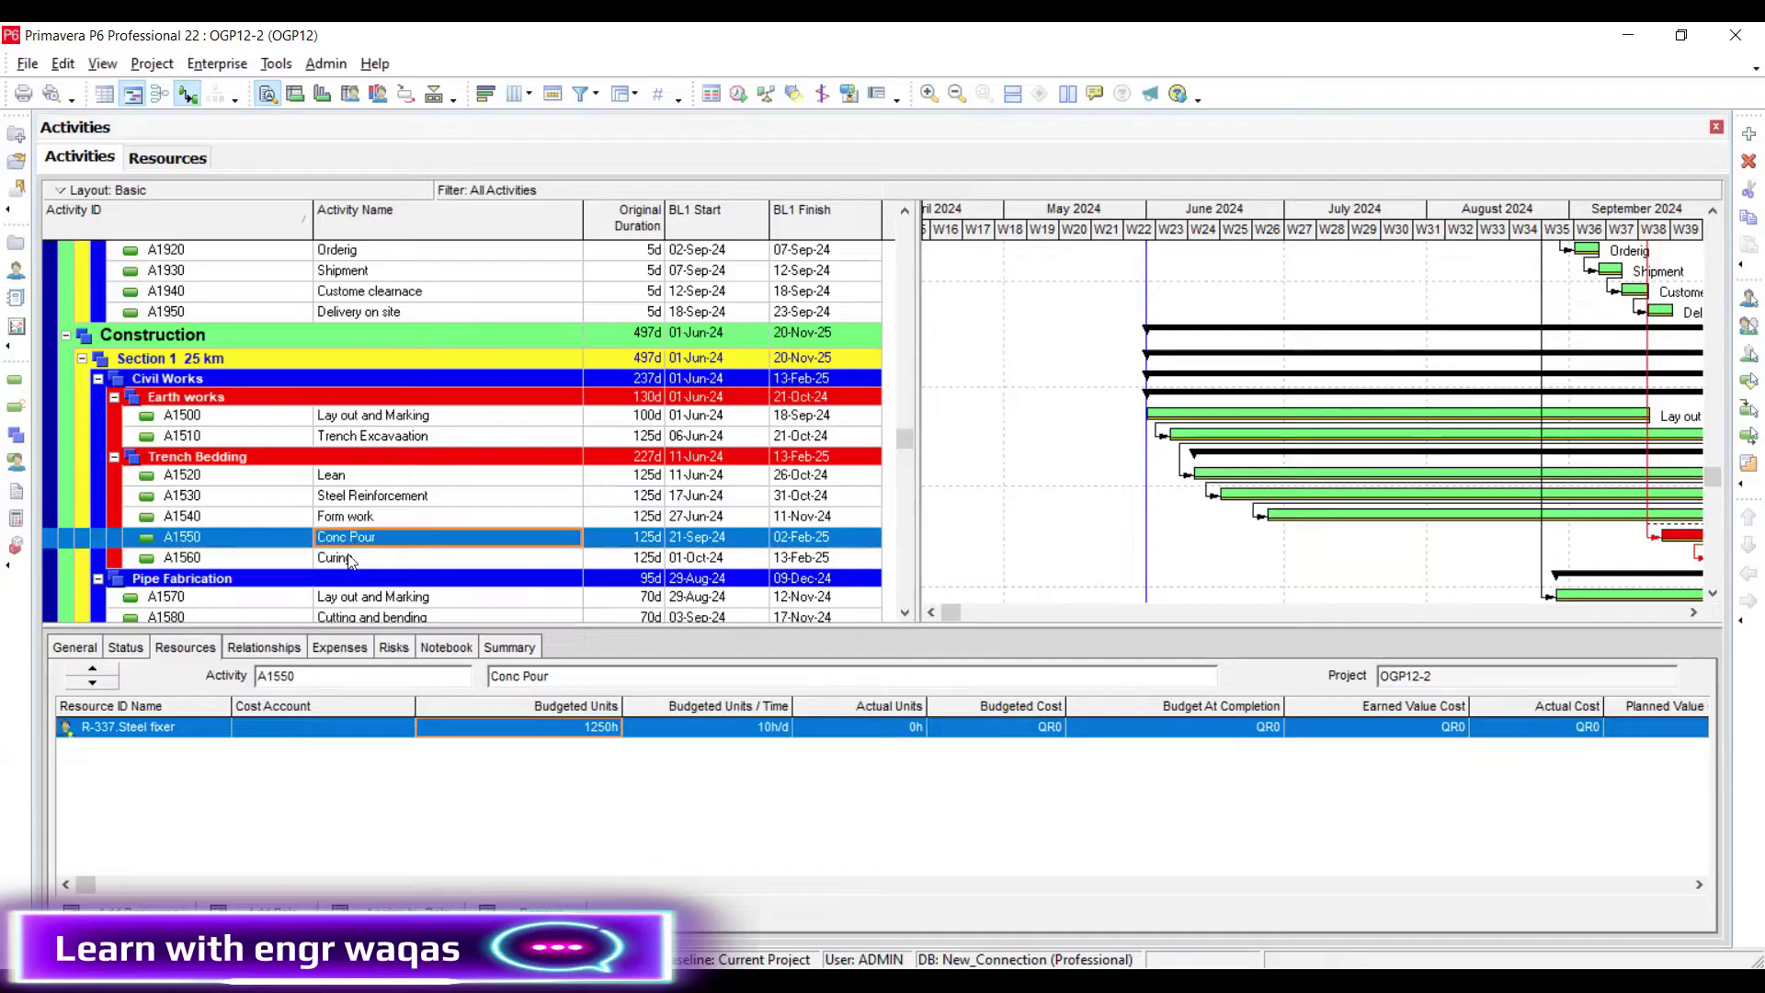
{"action": "left_click", "coordinate": [167, 158]}
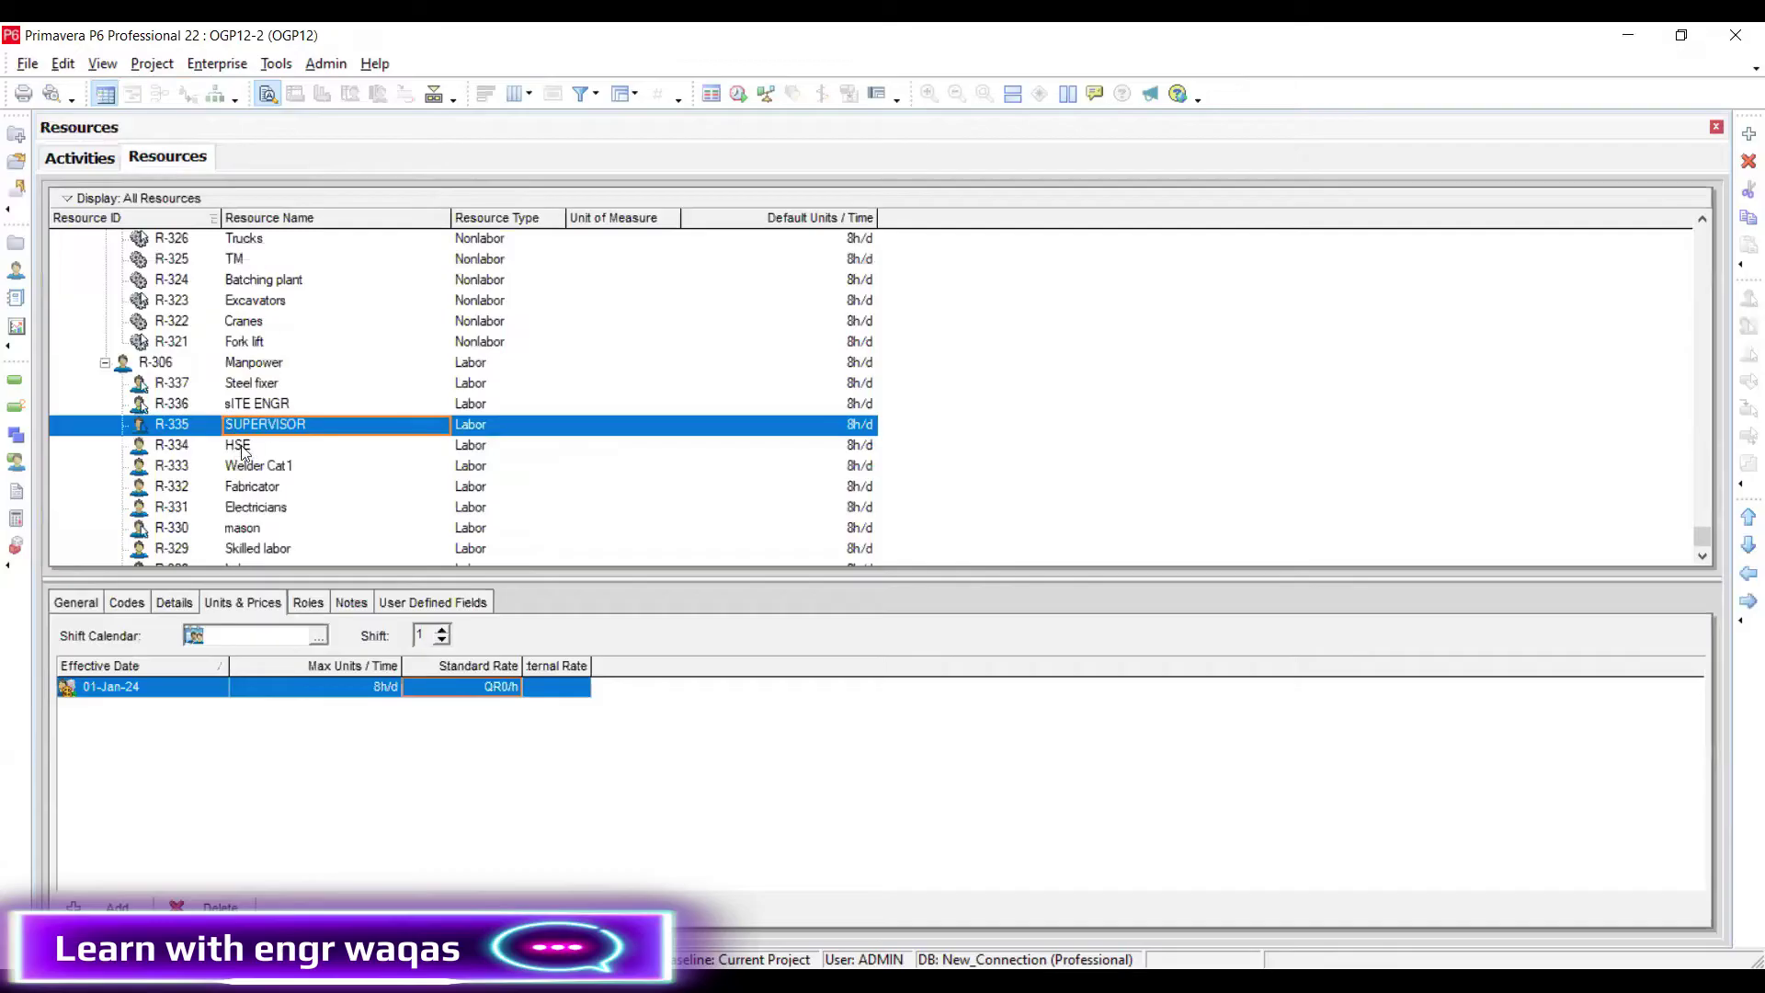
{"action": "left_click", "coordinate": [210, 388]}
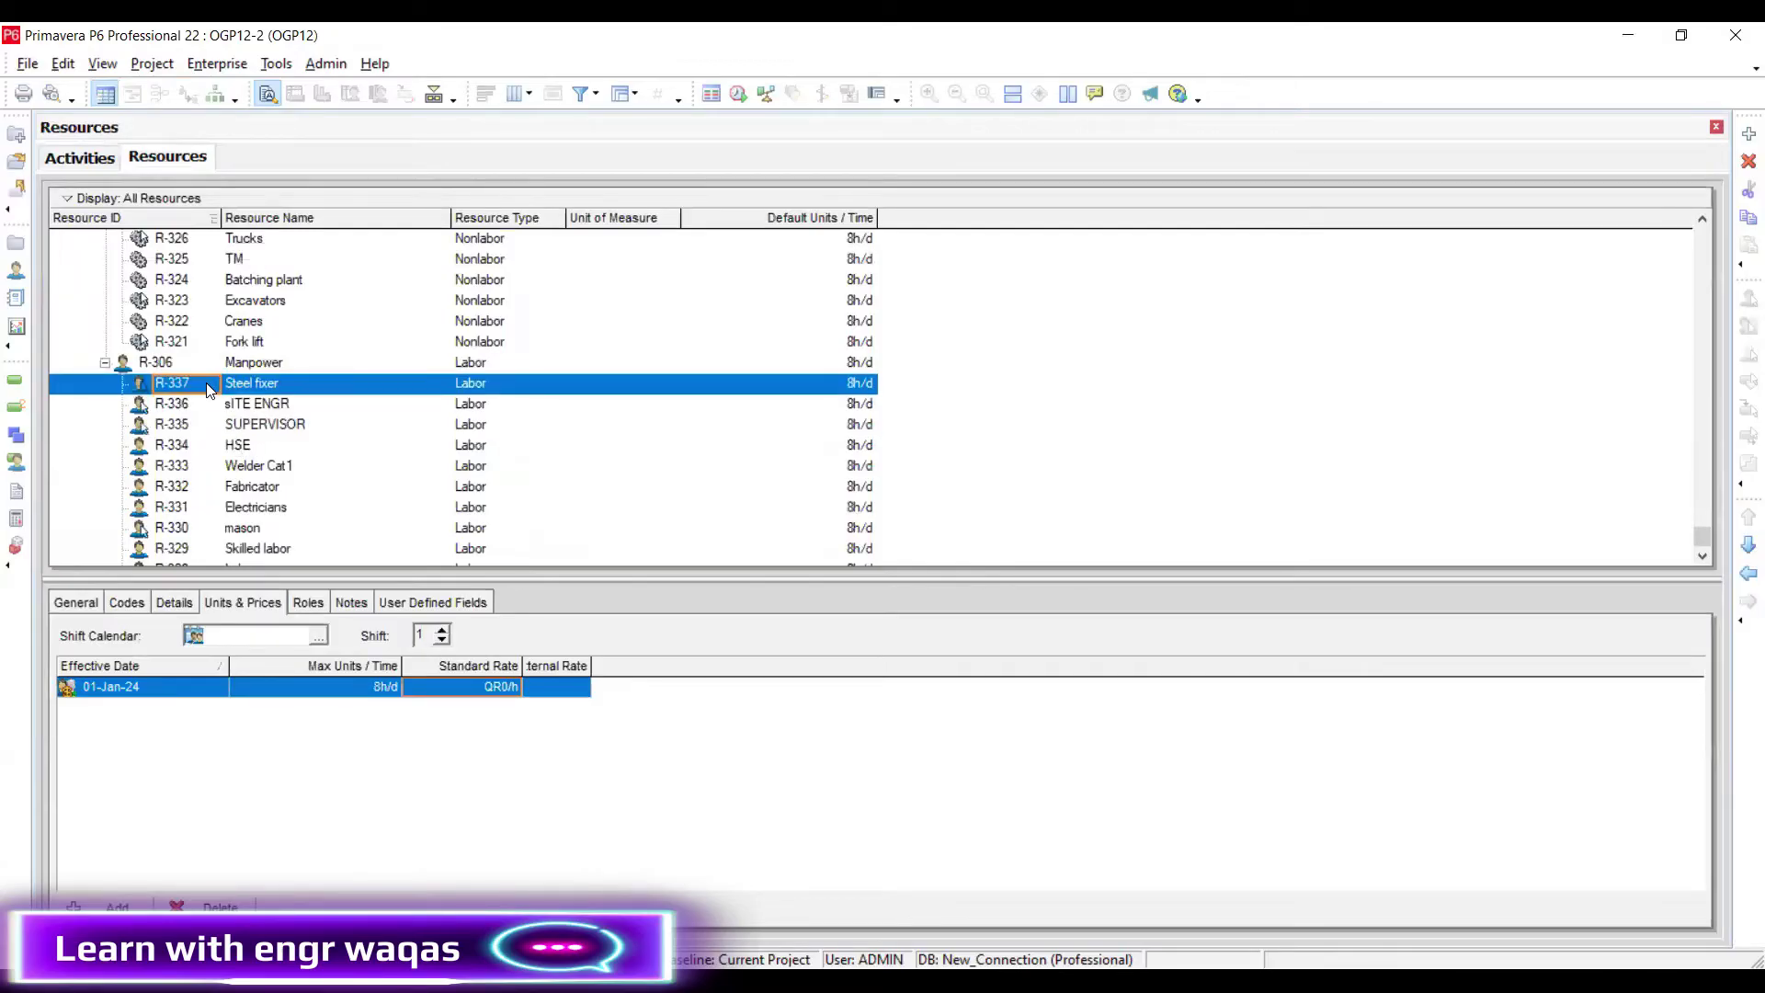
{"action": "left_click", "coordinate": [79, 158]}
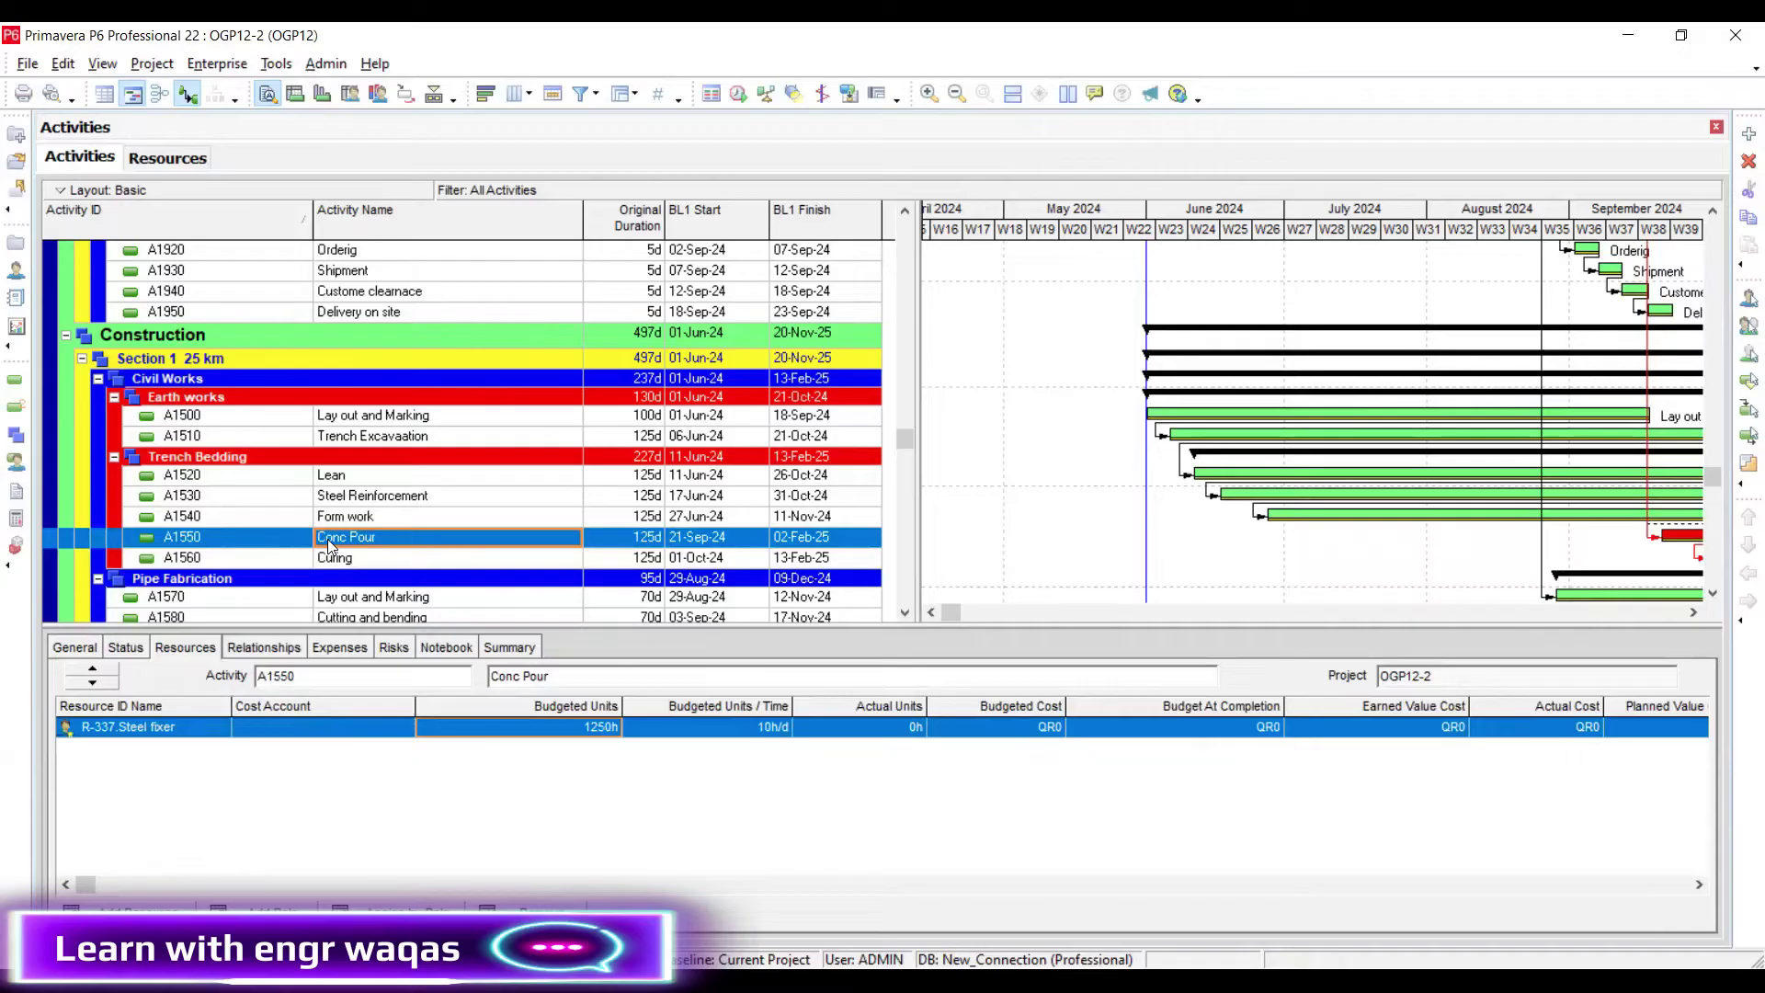
Change Conc Pour's Activity Type to Resource Dependent and view Steel fixer (R-337) among the resources
{"action": "left_click", "coordinate": [74, 649]}
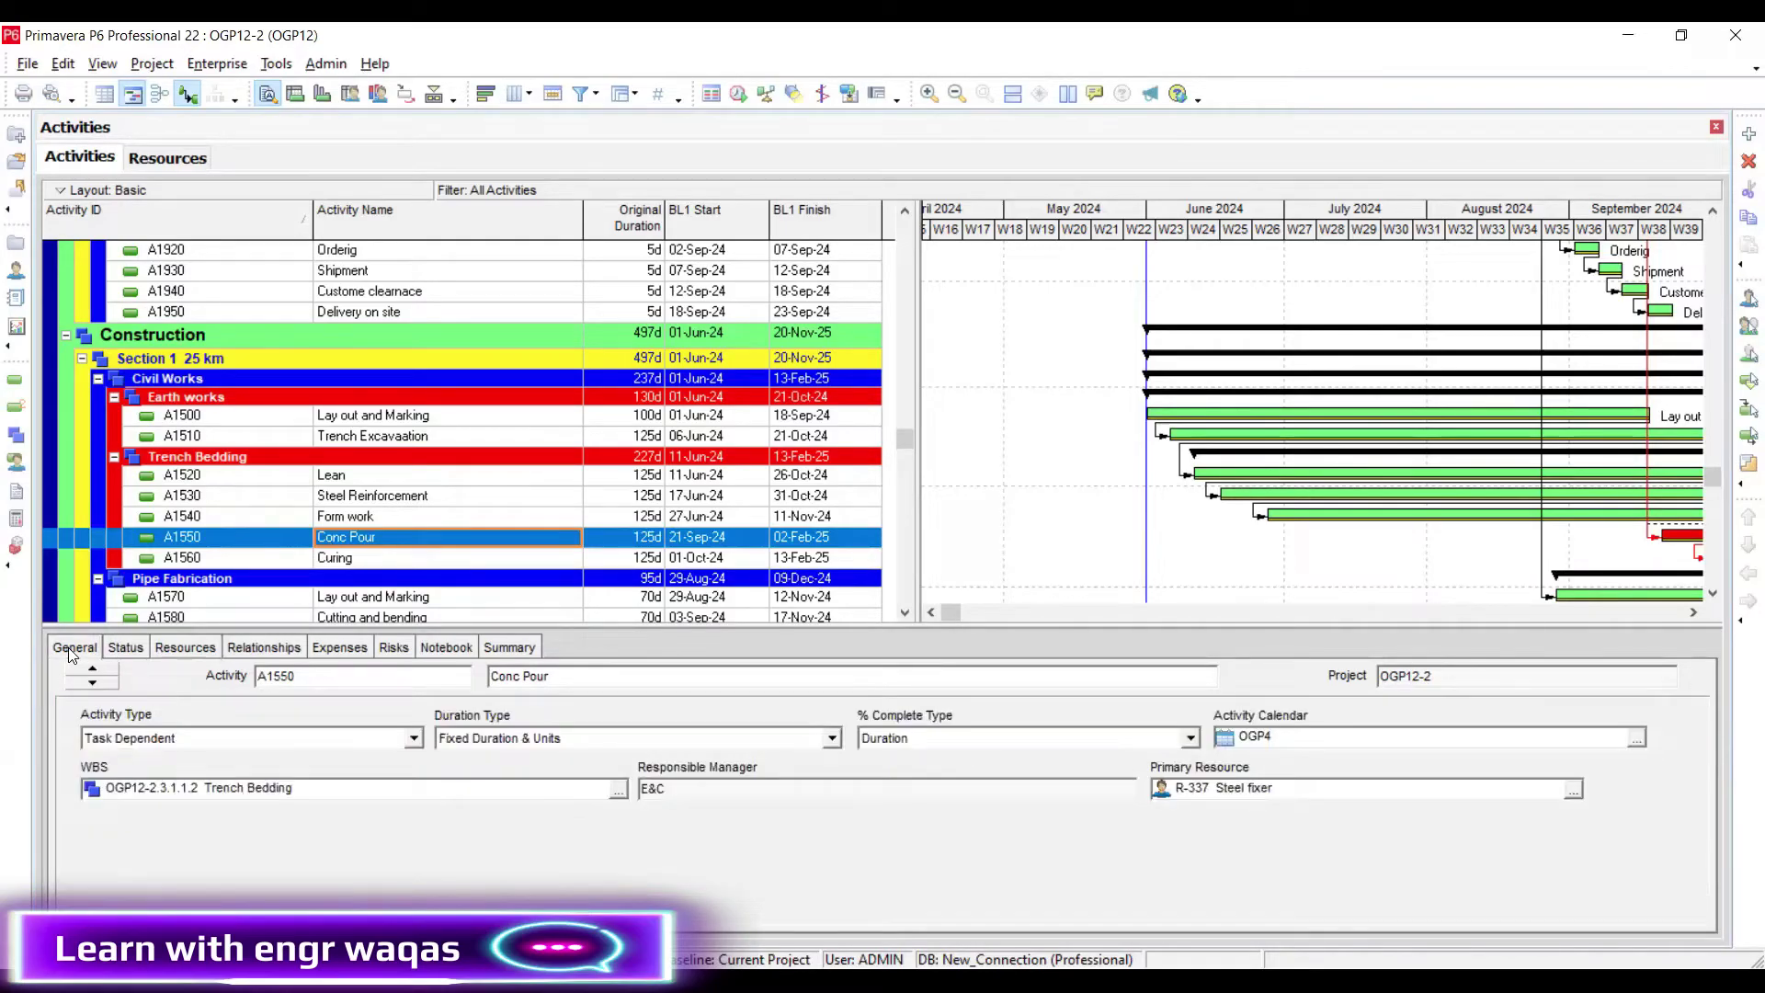
{"action": "left_click", "coordinate": [414, 737]}
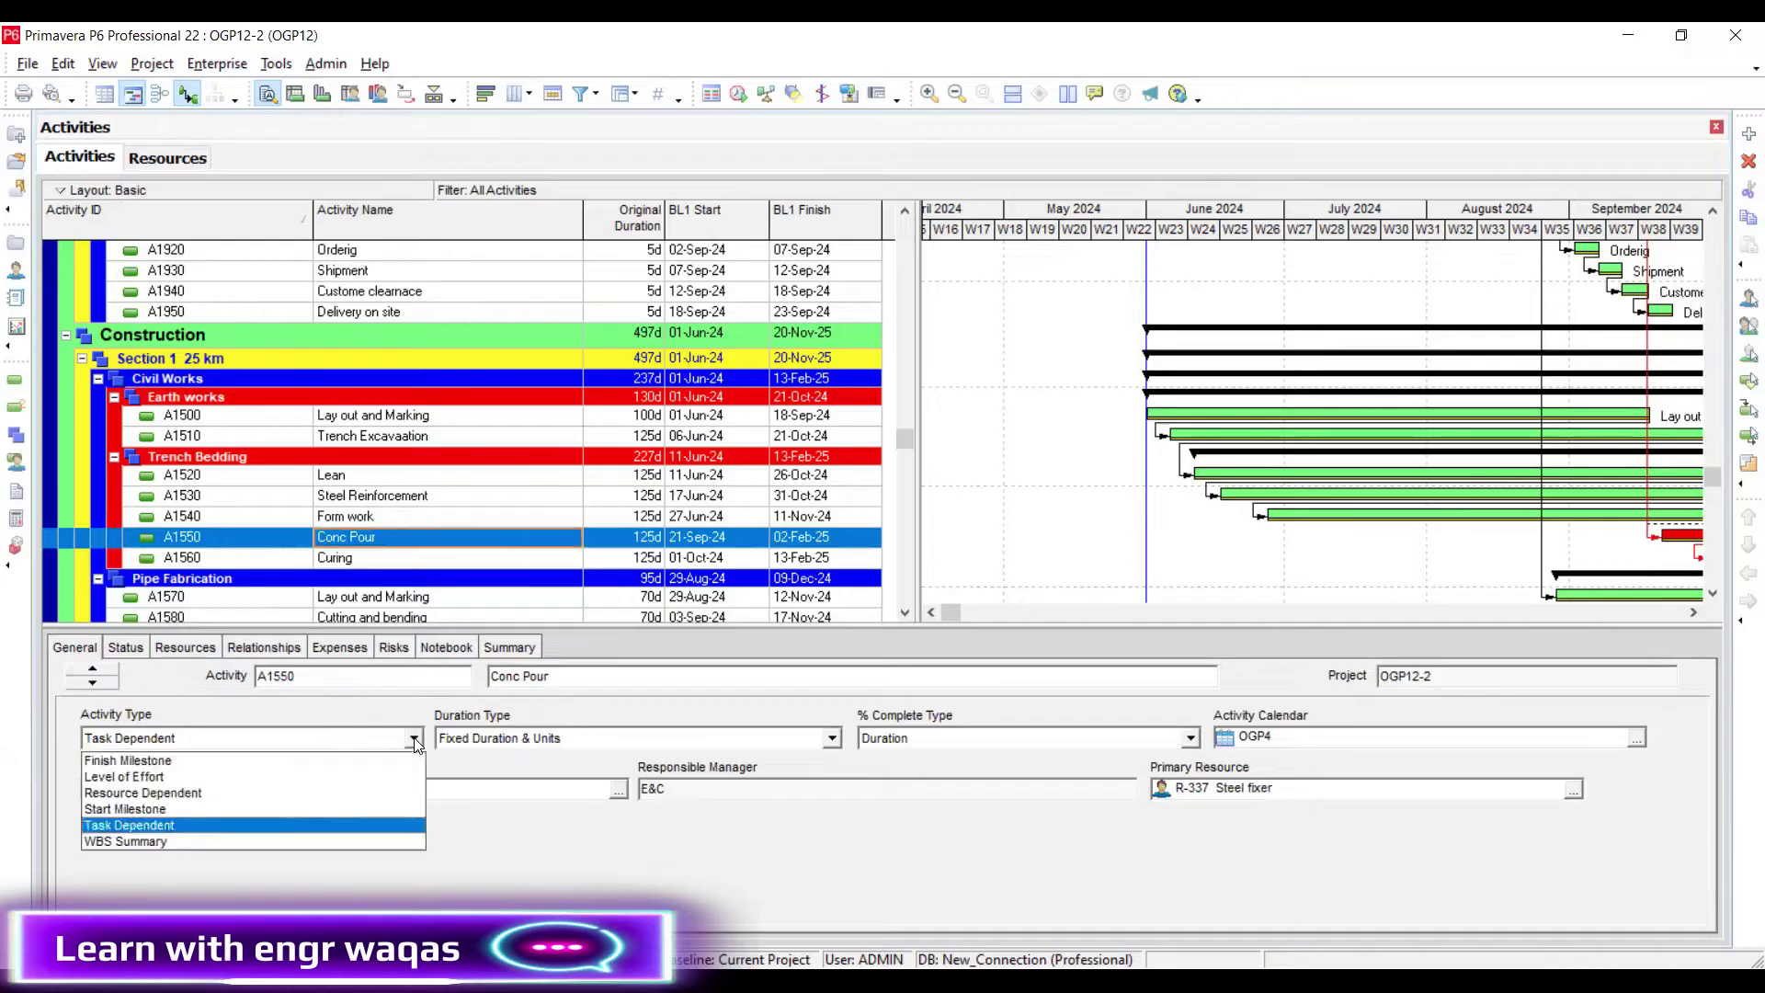
{"action": "left_click", "coordinate": [363, 794]}
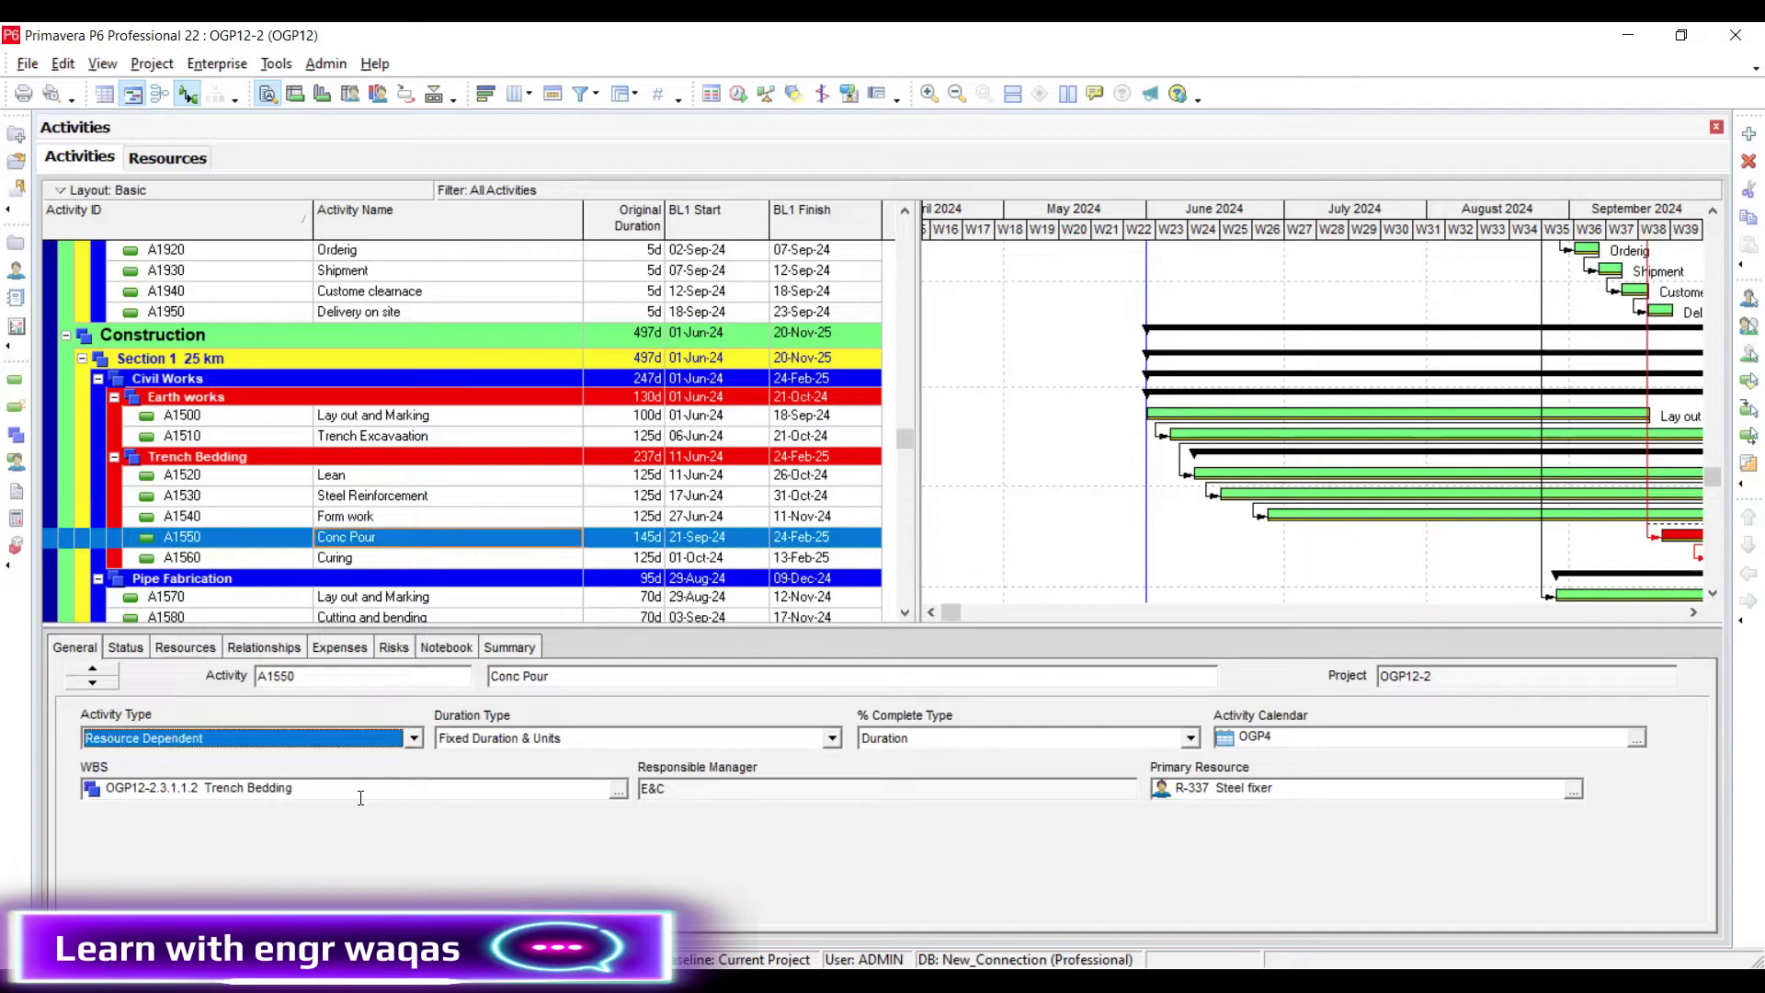
{"action": "left_click", "coordinate": [158, 161]}
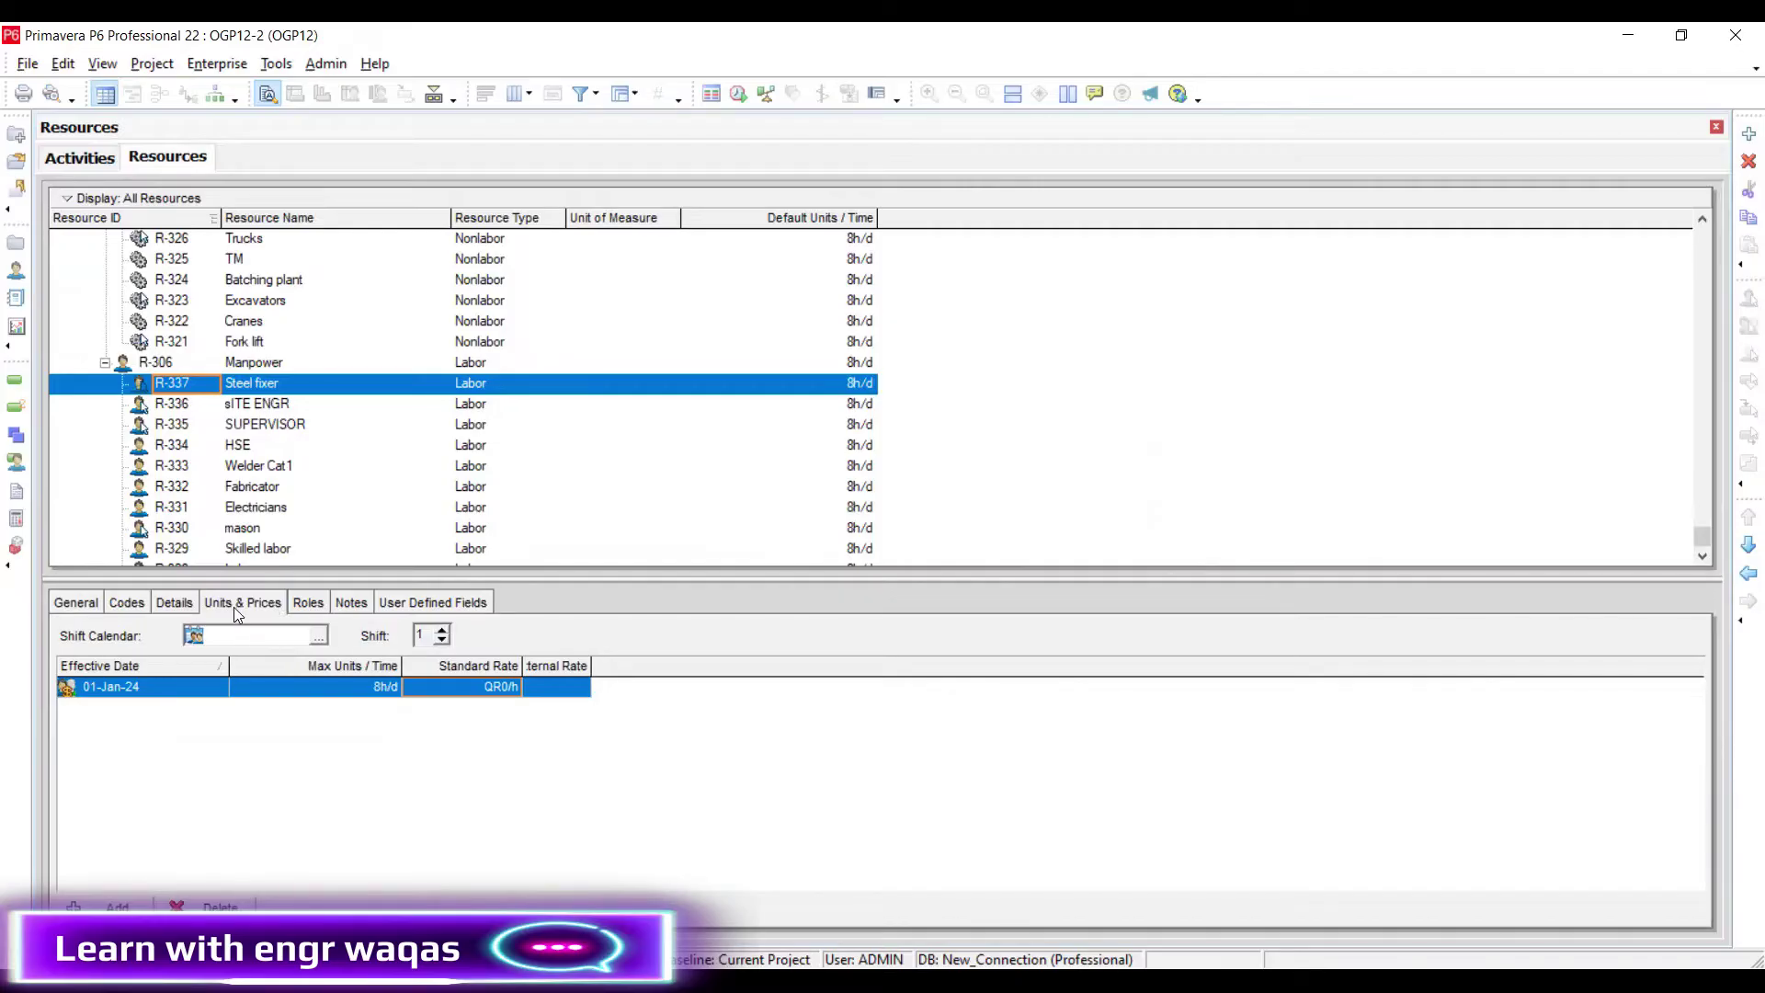
Create a personal calendar for Steel fixer with Thursday and Friday workweek hours set to 0
{"action": "left_click", "coordinate": [194, 599]}
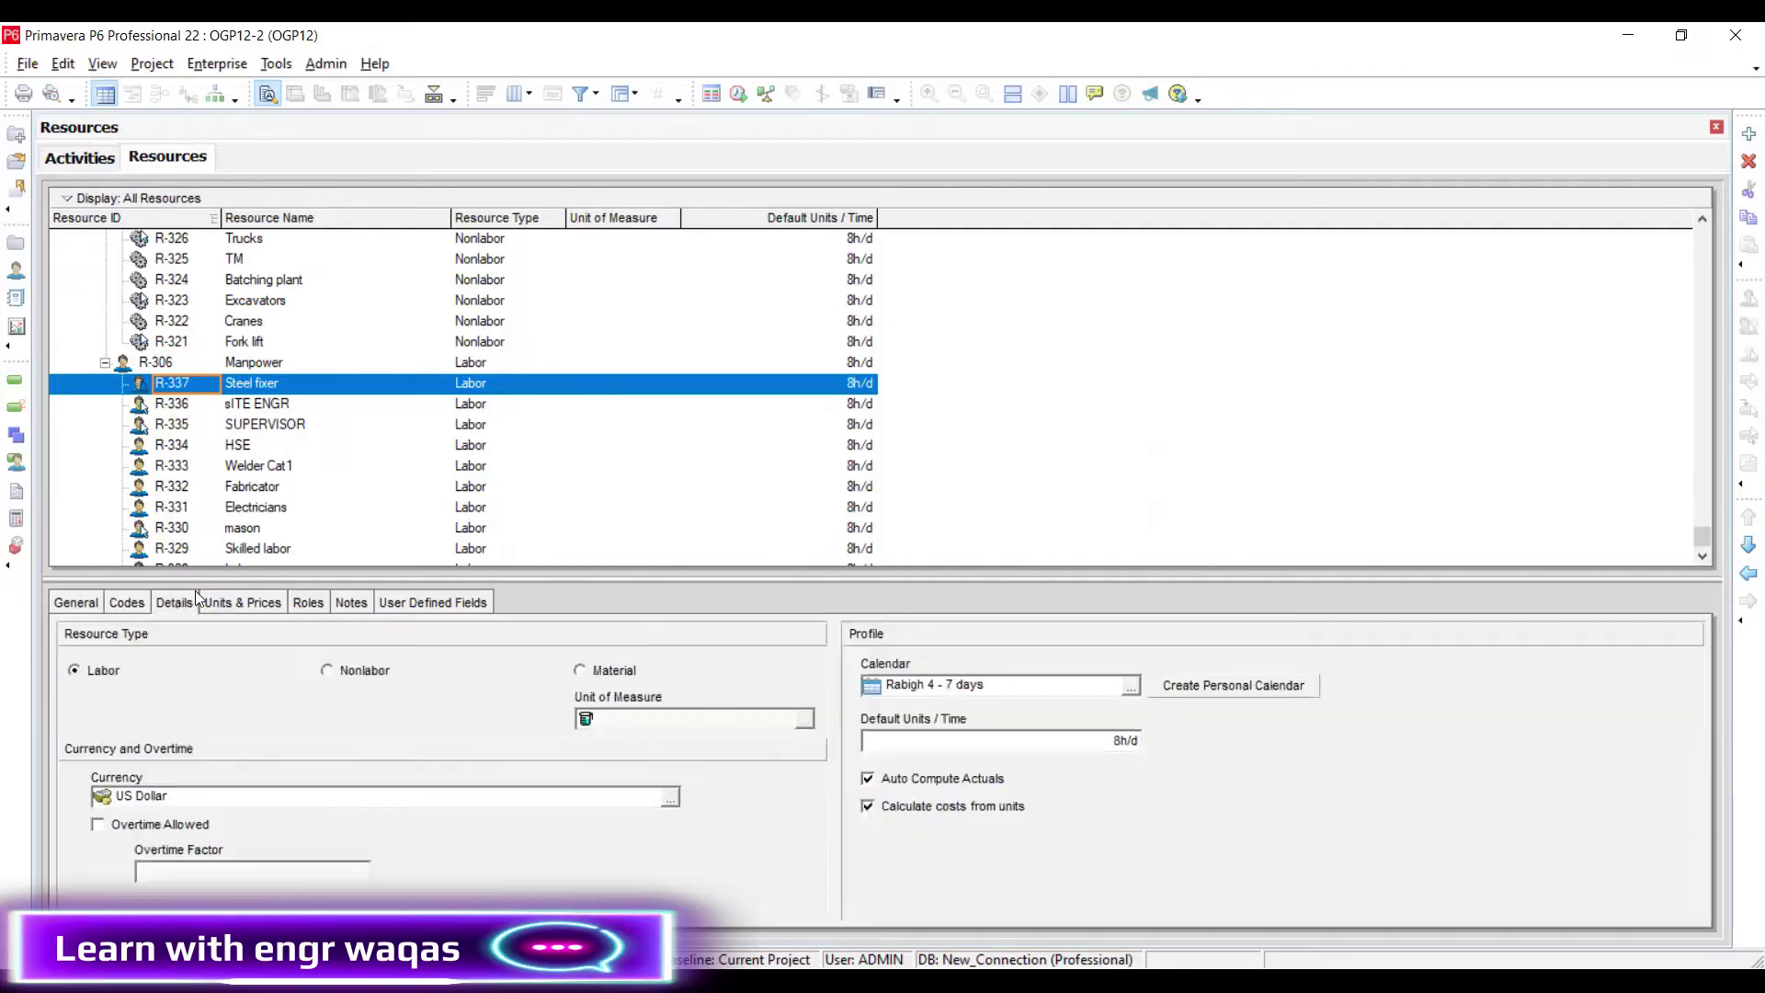
{"action": "left_click", "coordinate": [1192, 686]}
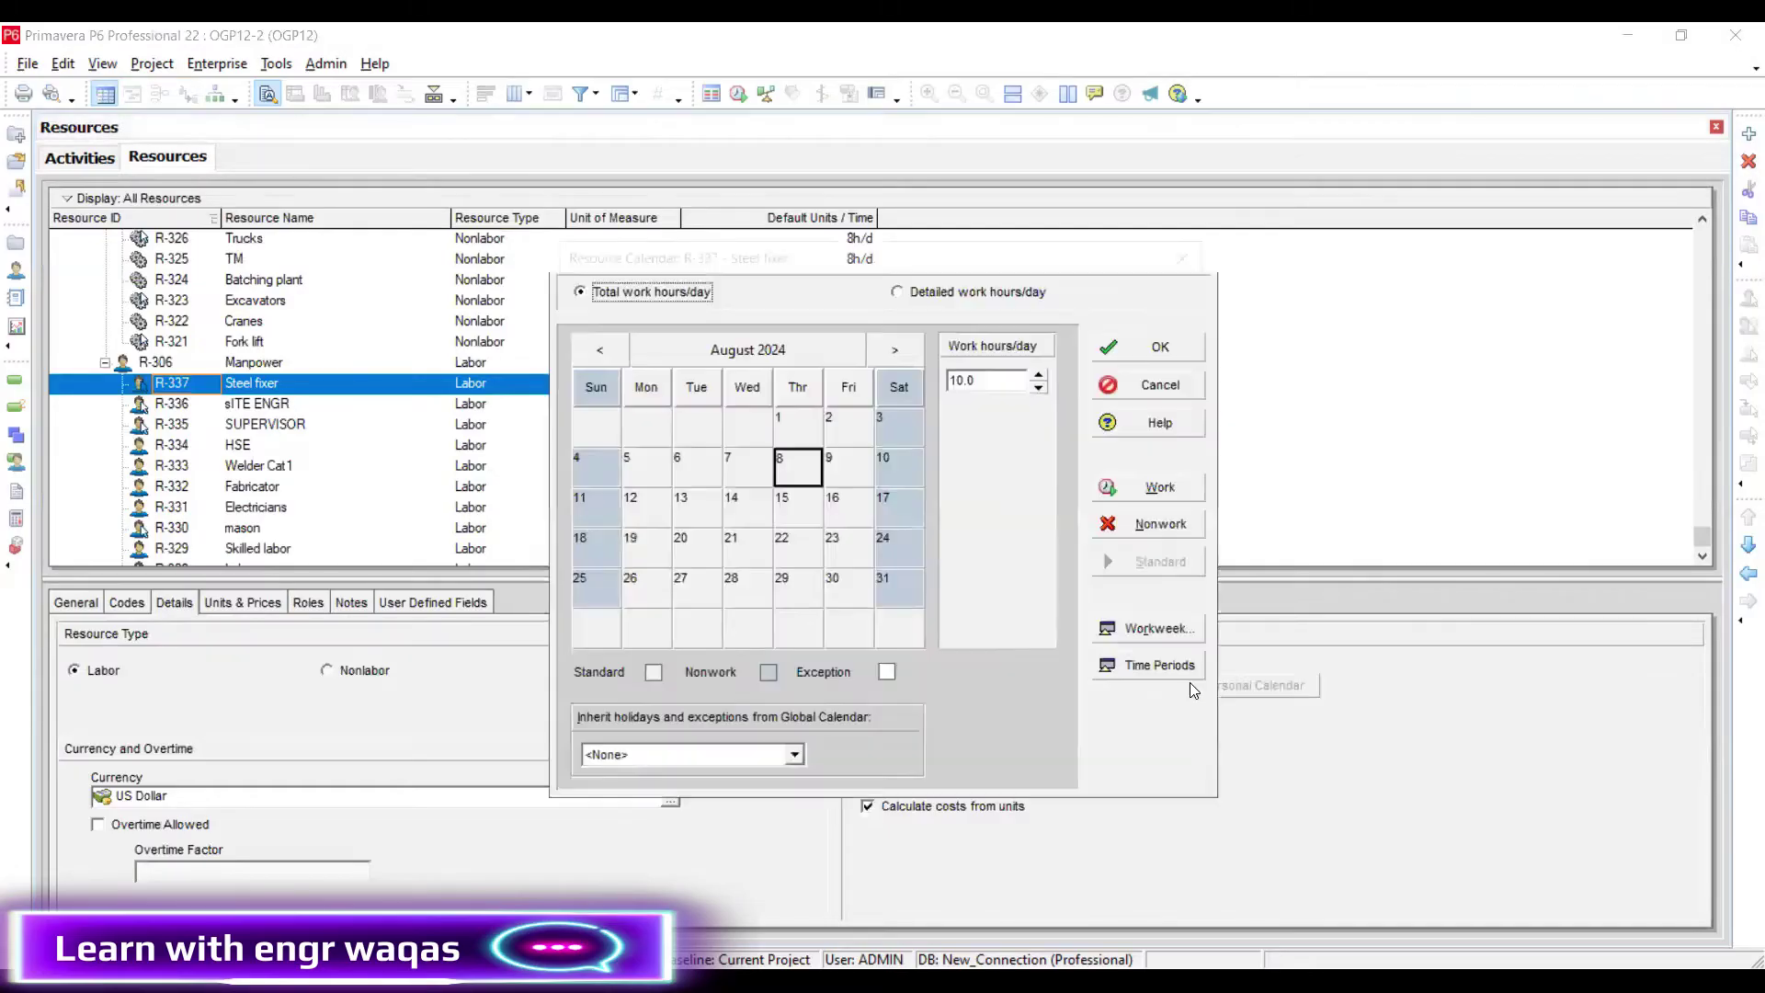
{"action": "left_click", "coordinate": [1160, 629]}
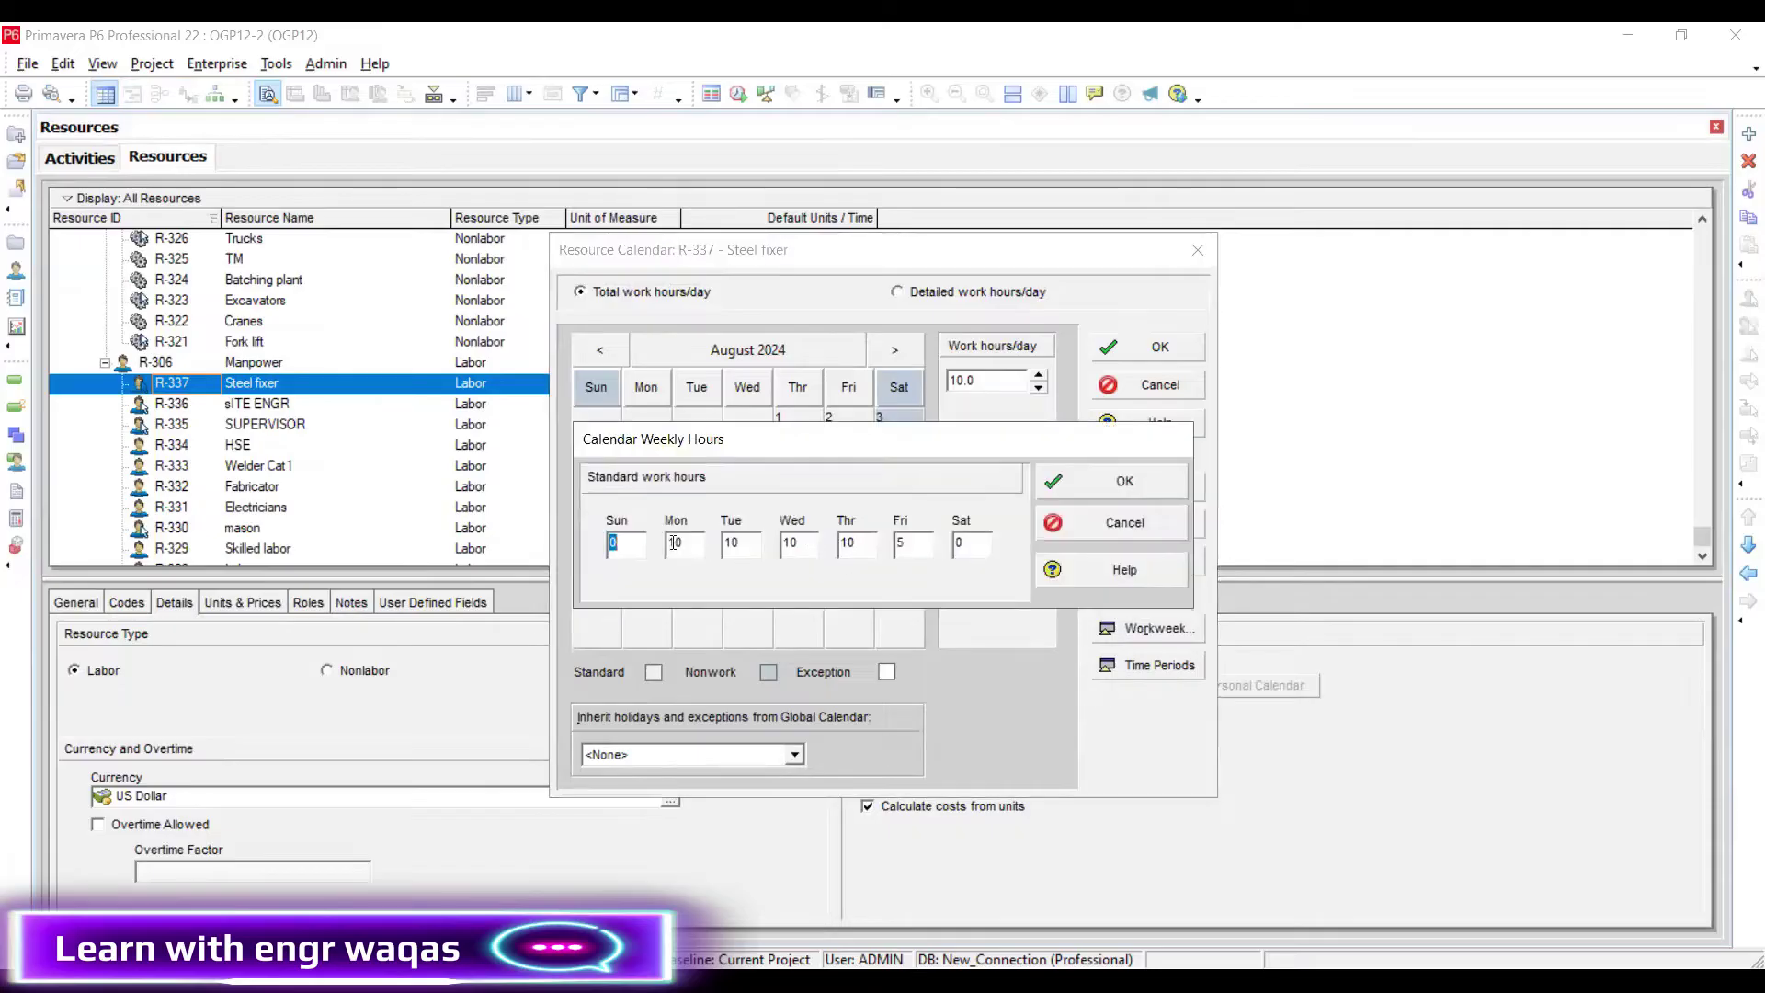
{"action": "key", "text": "Tab"}
{"action": "key", "text": "Tab"}
{"action": "key", "text": "Tab"}
{"action": "key", "text": "Tab"}
{"action": "type", "text": "0"}
{"action": "key", "text": "Tab"}
{"action": "type", "text": "0"}
{"action": "left_click", "coordinate": [1165, 478]}
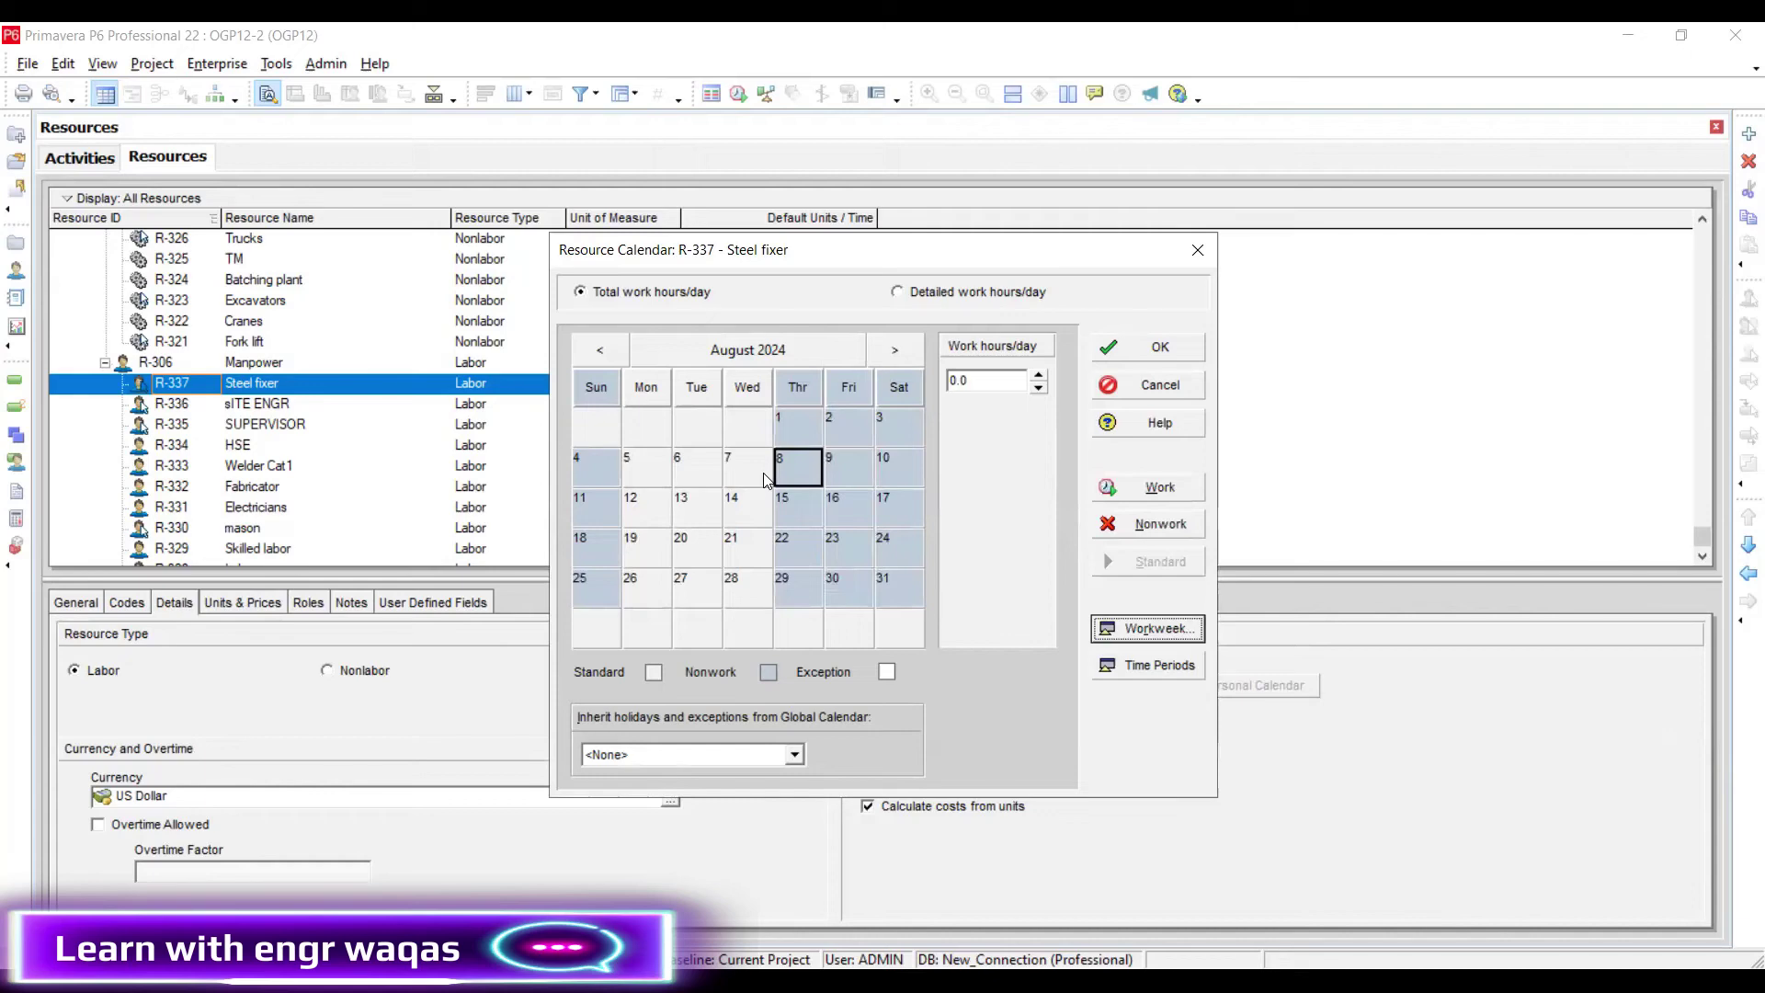
{"action": "left_click", "coordinate": [1186, 346]}
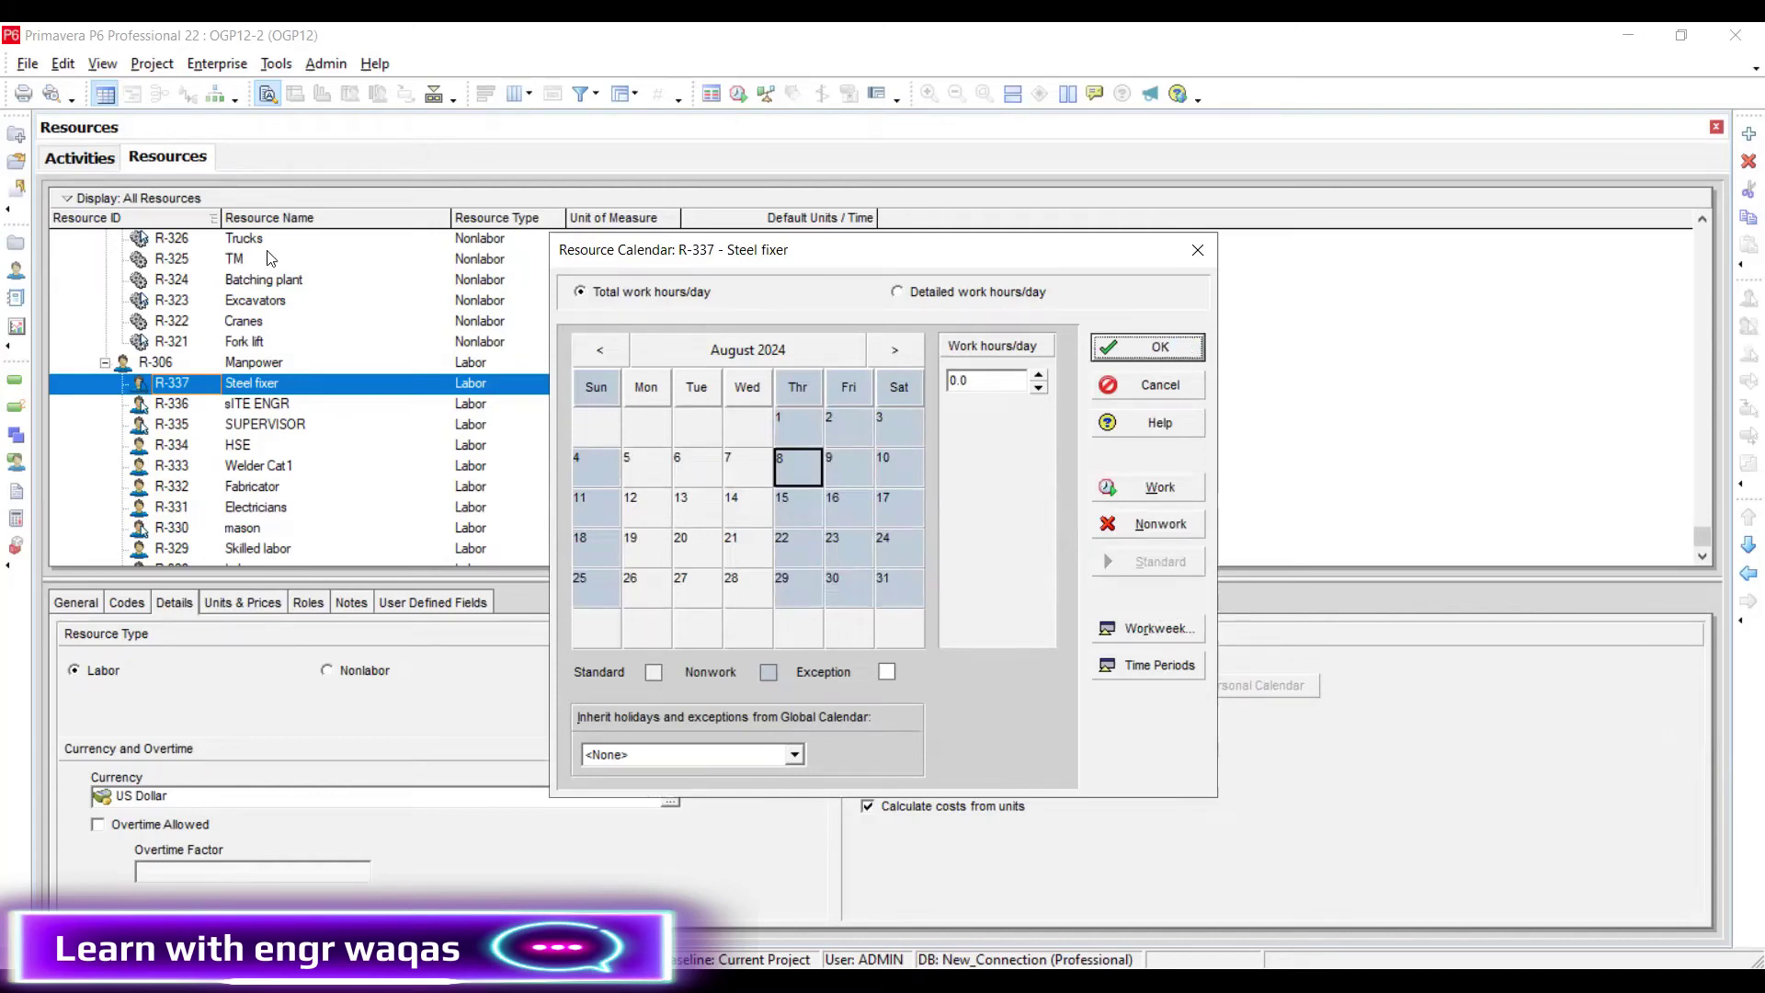
{"action": "left_click", "coordinate": [79, 157]}
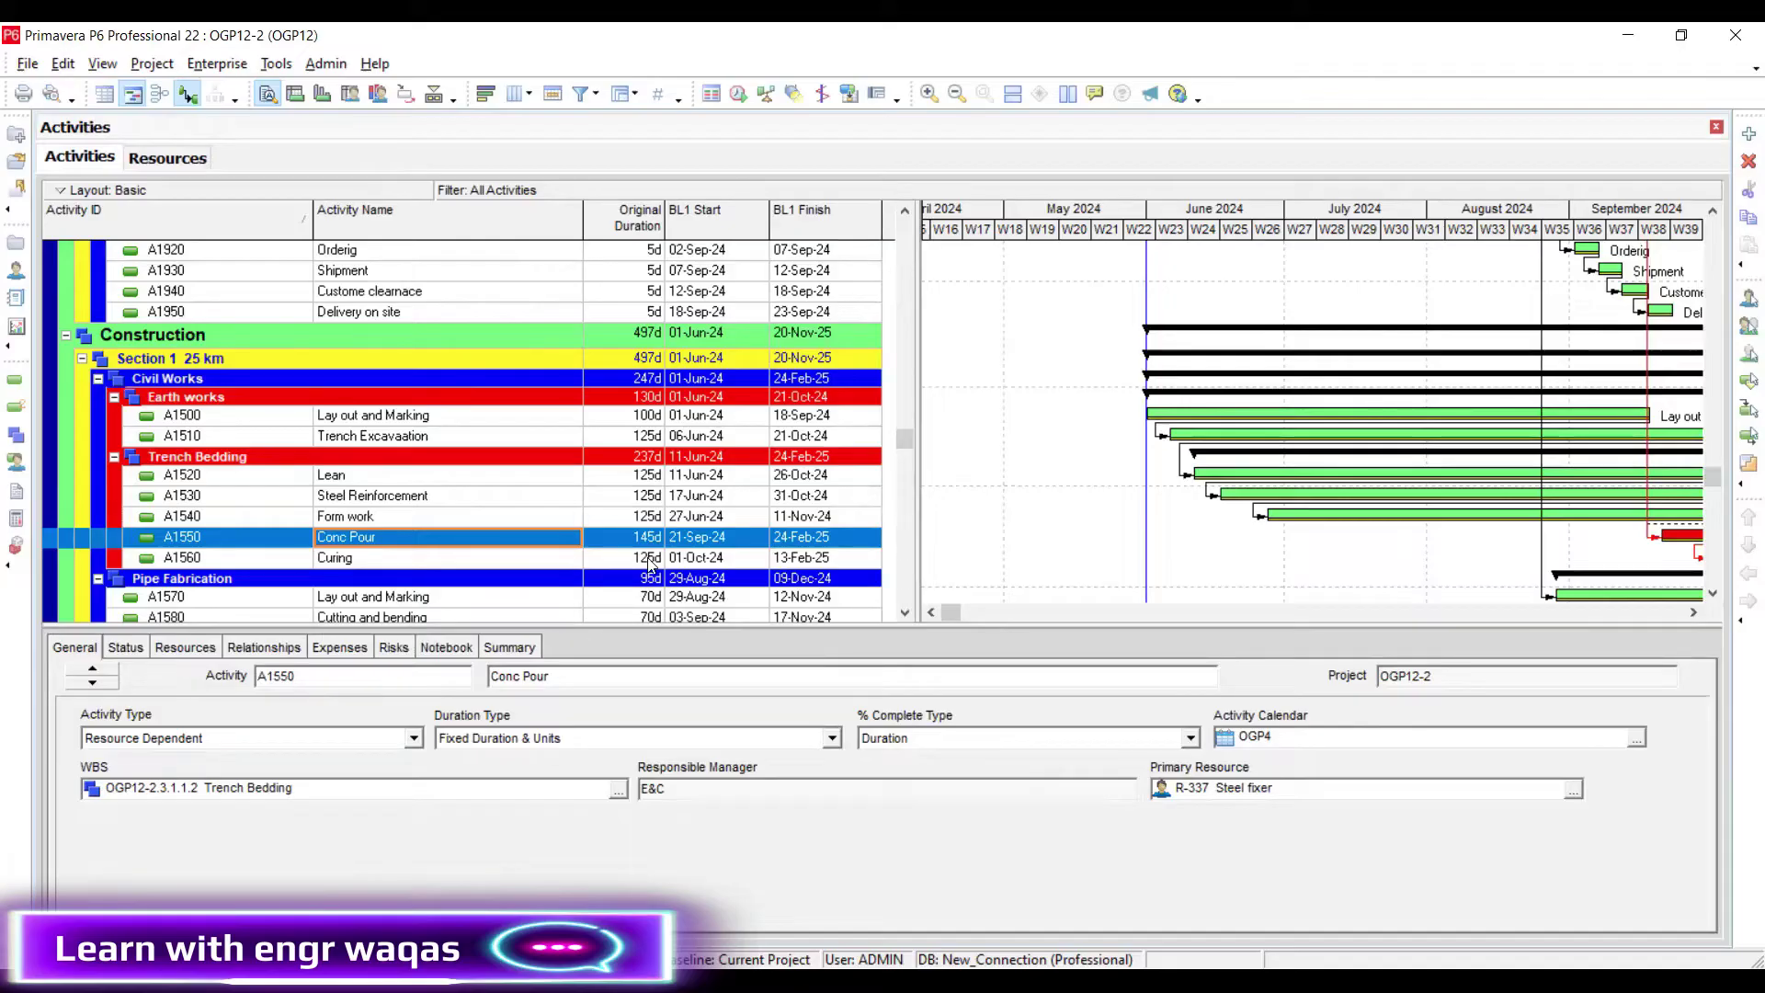
Open the R-337 Steel fixer resource calendar for editing from Enterprise Calendars
{"action": "left_click", "coordinate": [175, 157]}
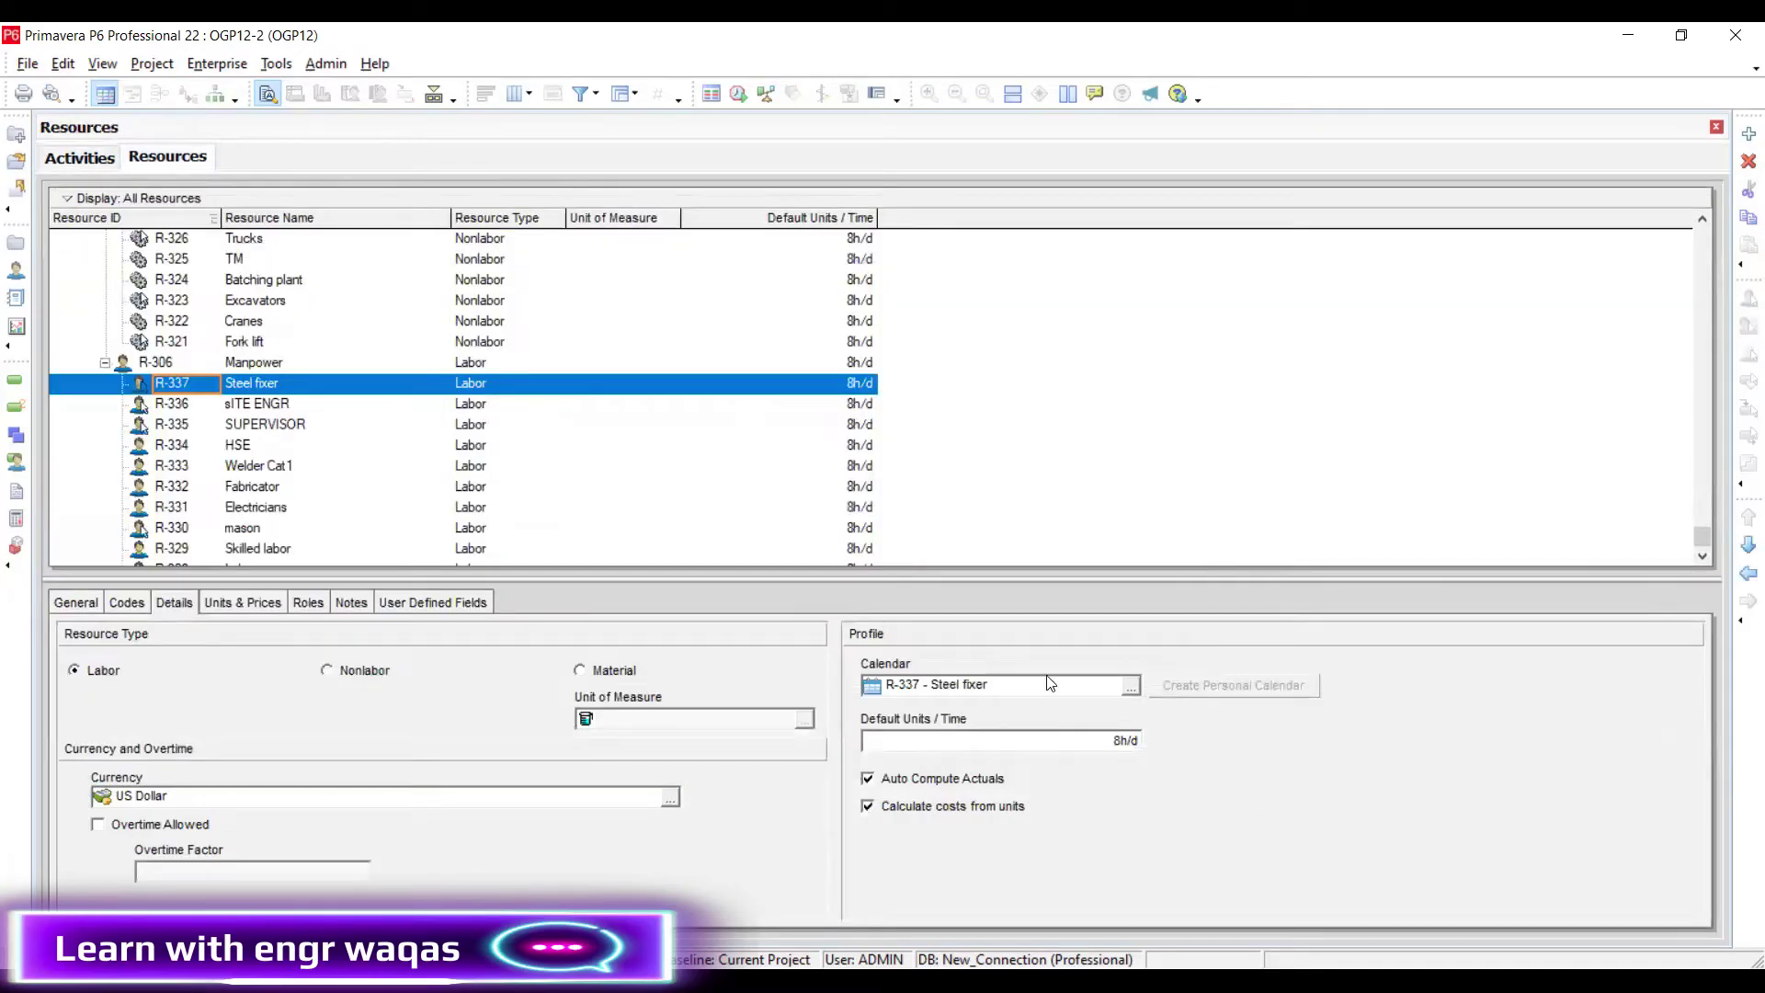
{"action": "left_click", "coordinate": [80, 158]}
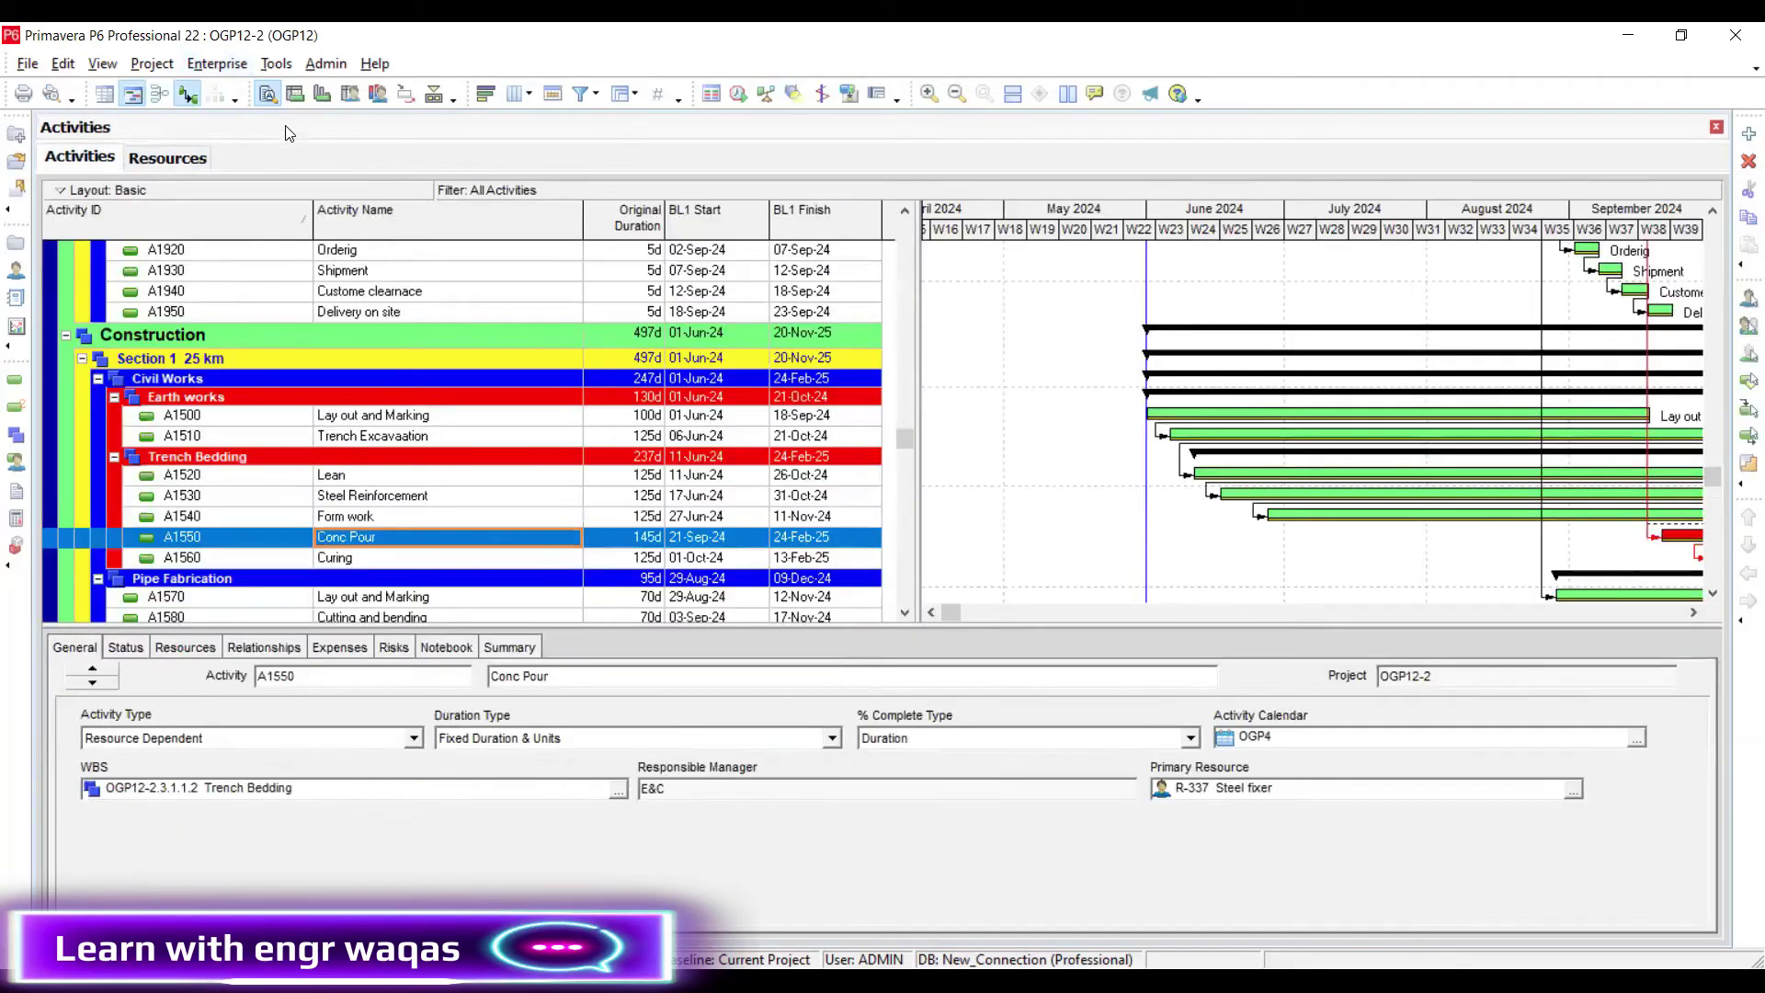
{"action": "left_click", "coordinate": [217, 63]}
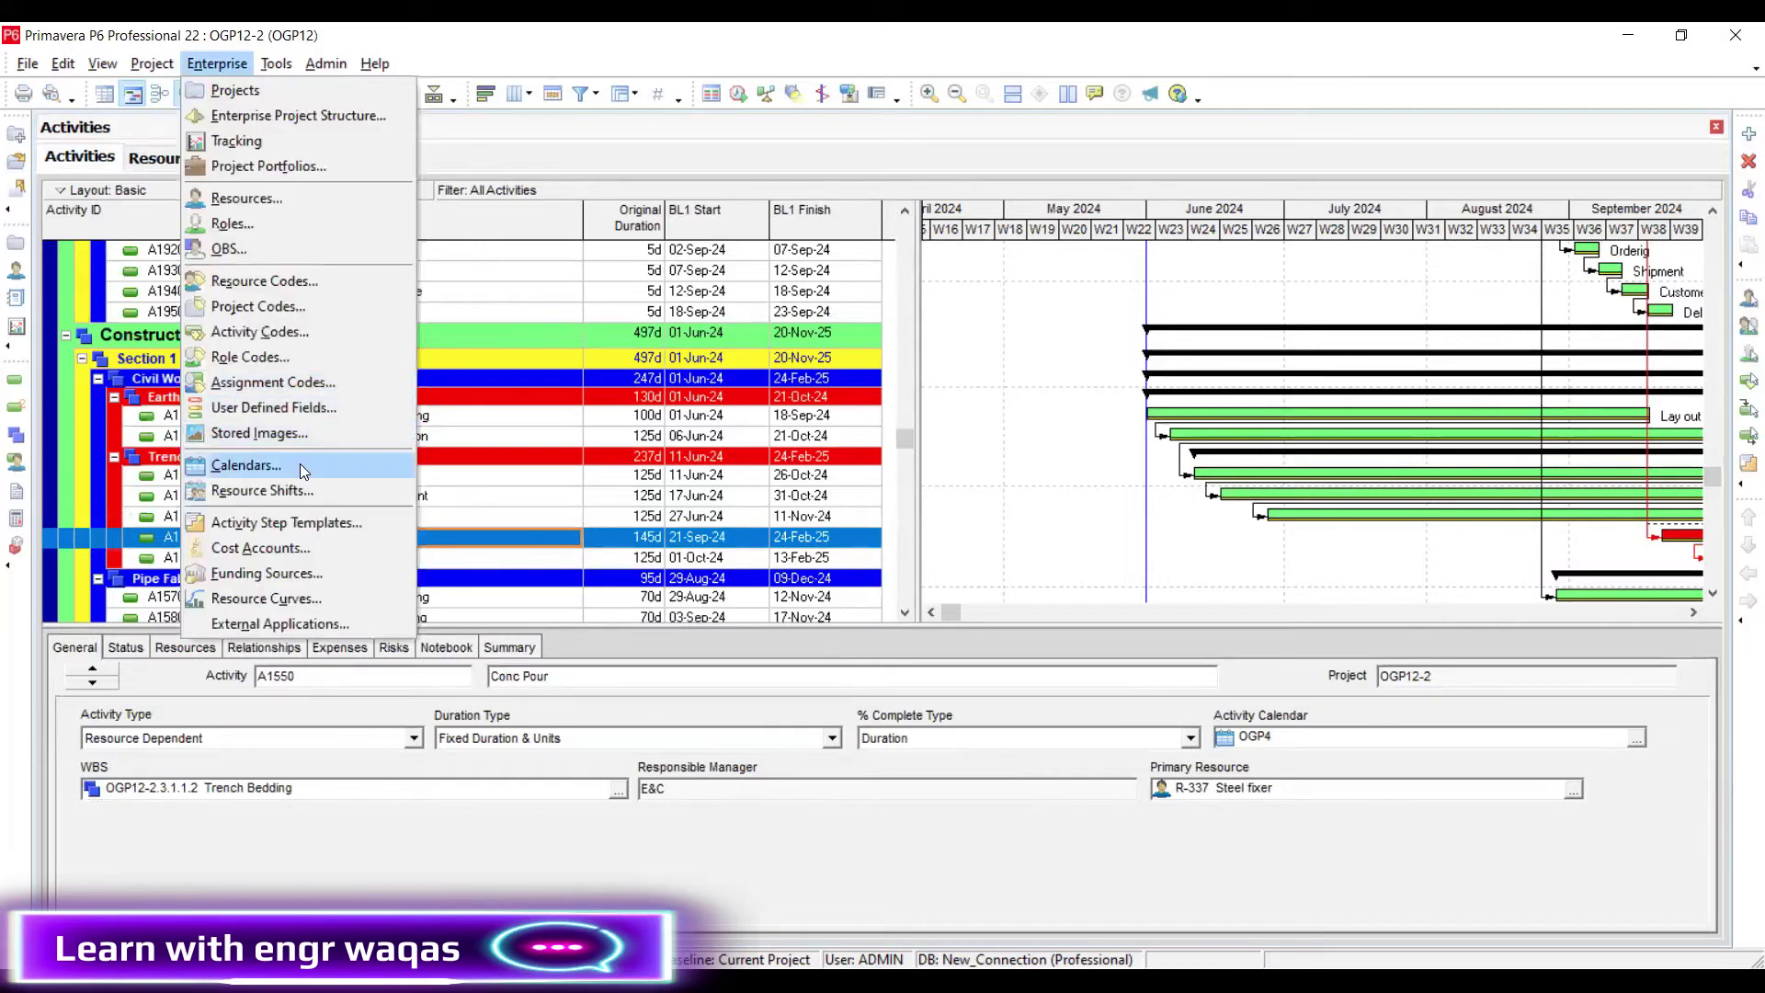
{"action": "left_click", "coordinate": [246, 465]}
{"action": "left_click", "coordinate": [625, 278]}
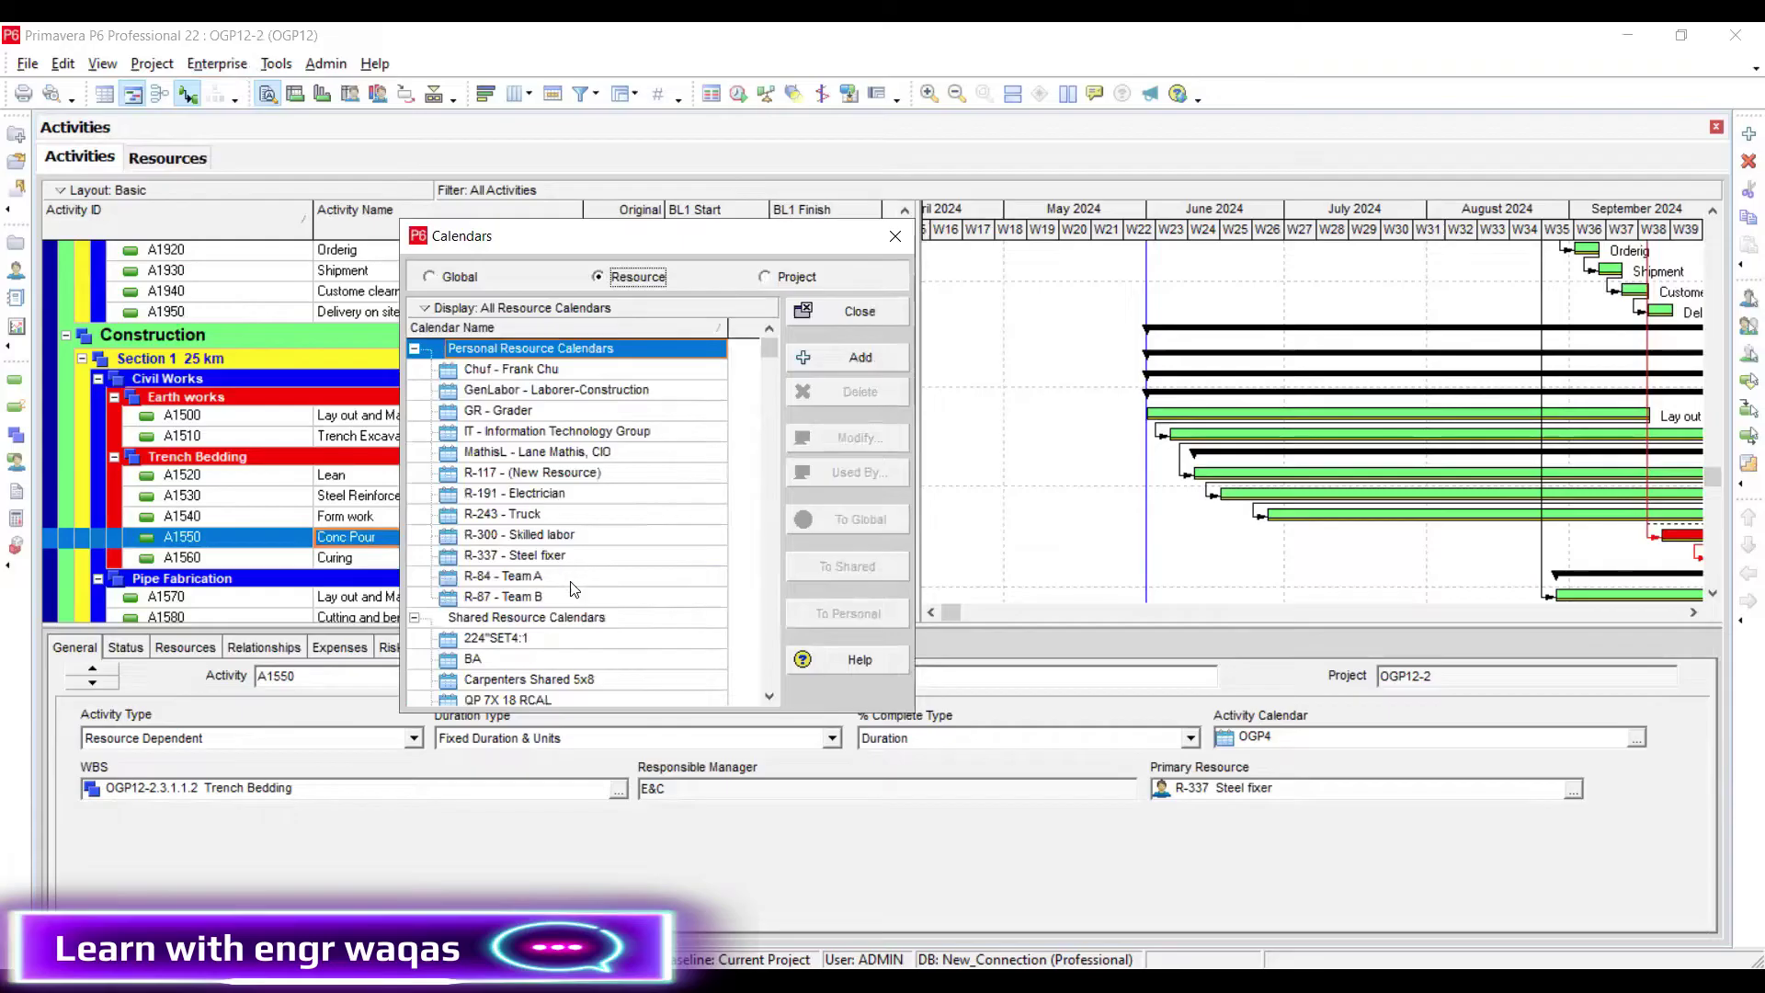
{"action": "scroll", "coordinate": [574, 588], "scroll_direction": "down", "scroll_amount": 2}
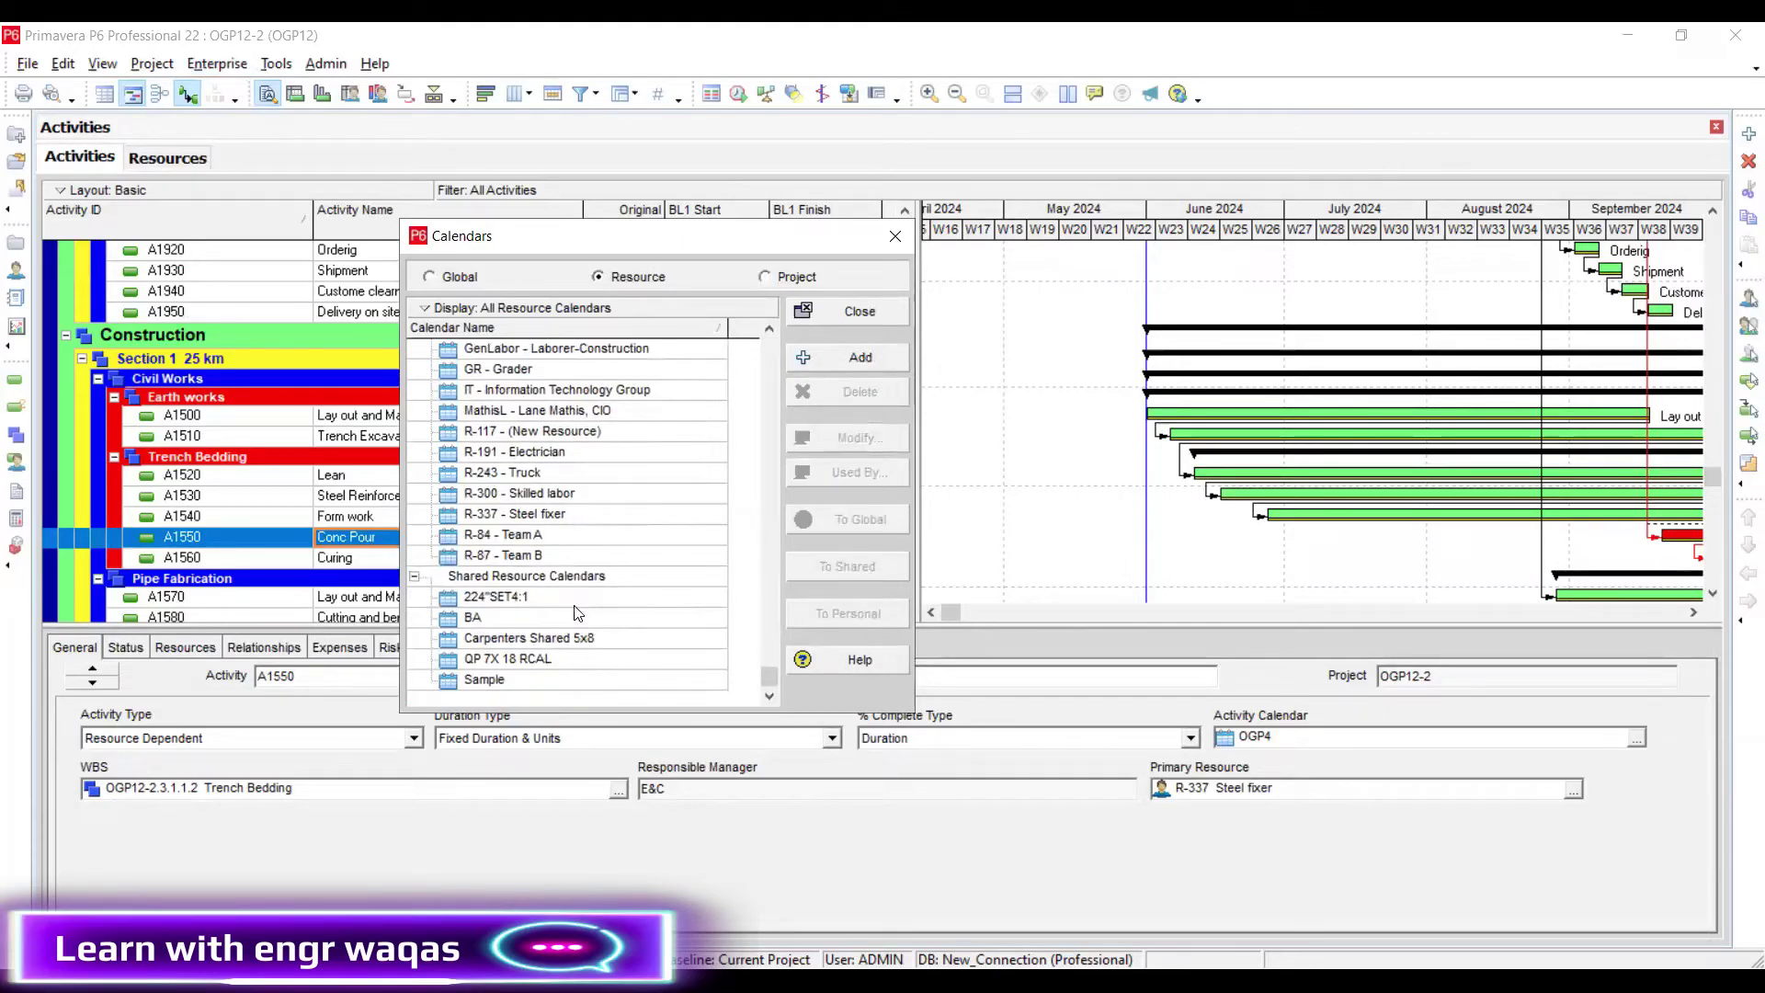
{"action": "left_click", "coordinate": [584, 516]}
{"action": "left_click", "coordinate": [877, 437]}
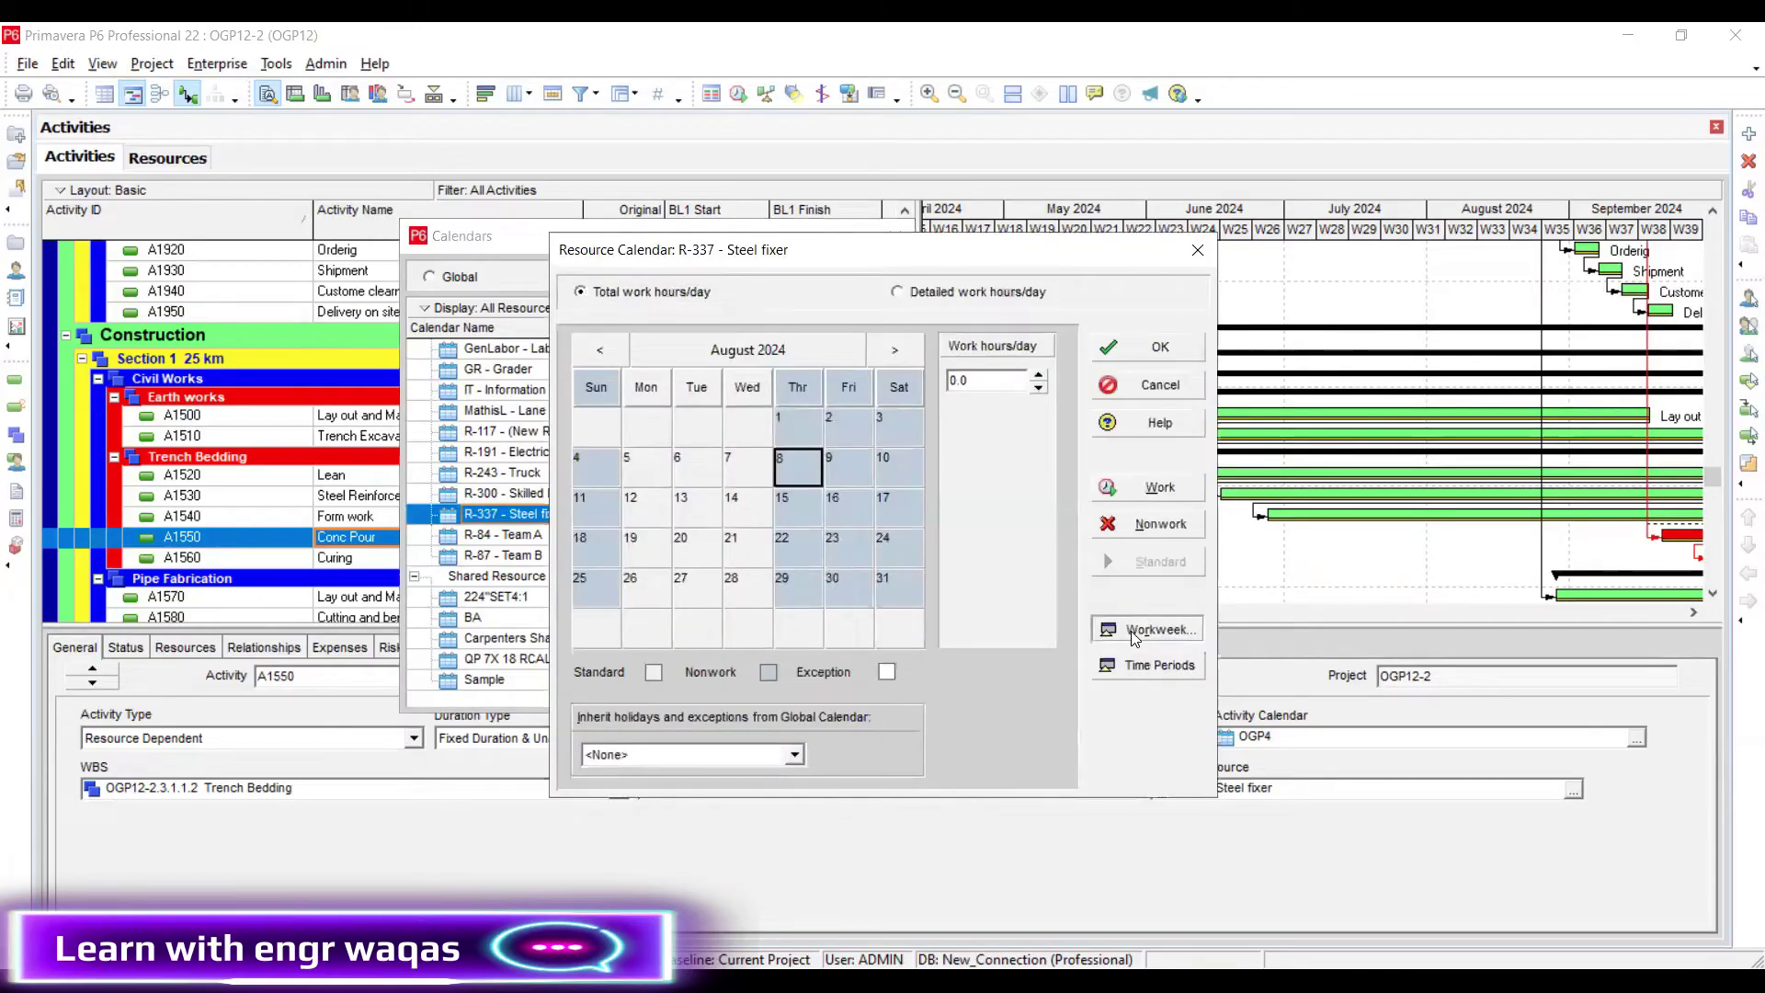
Set Wednesday's workweek hours to 0, leaving Steel fixer working only Monday and Tuesday
{"action": "left_click", "coordinate": [1149, 629]}
{"action": "double_click", "coordinate": [795, 544]}
{"action": "type", "text": "0"}
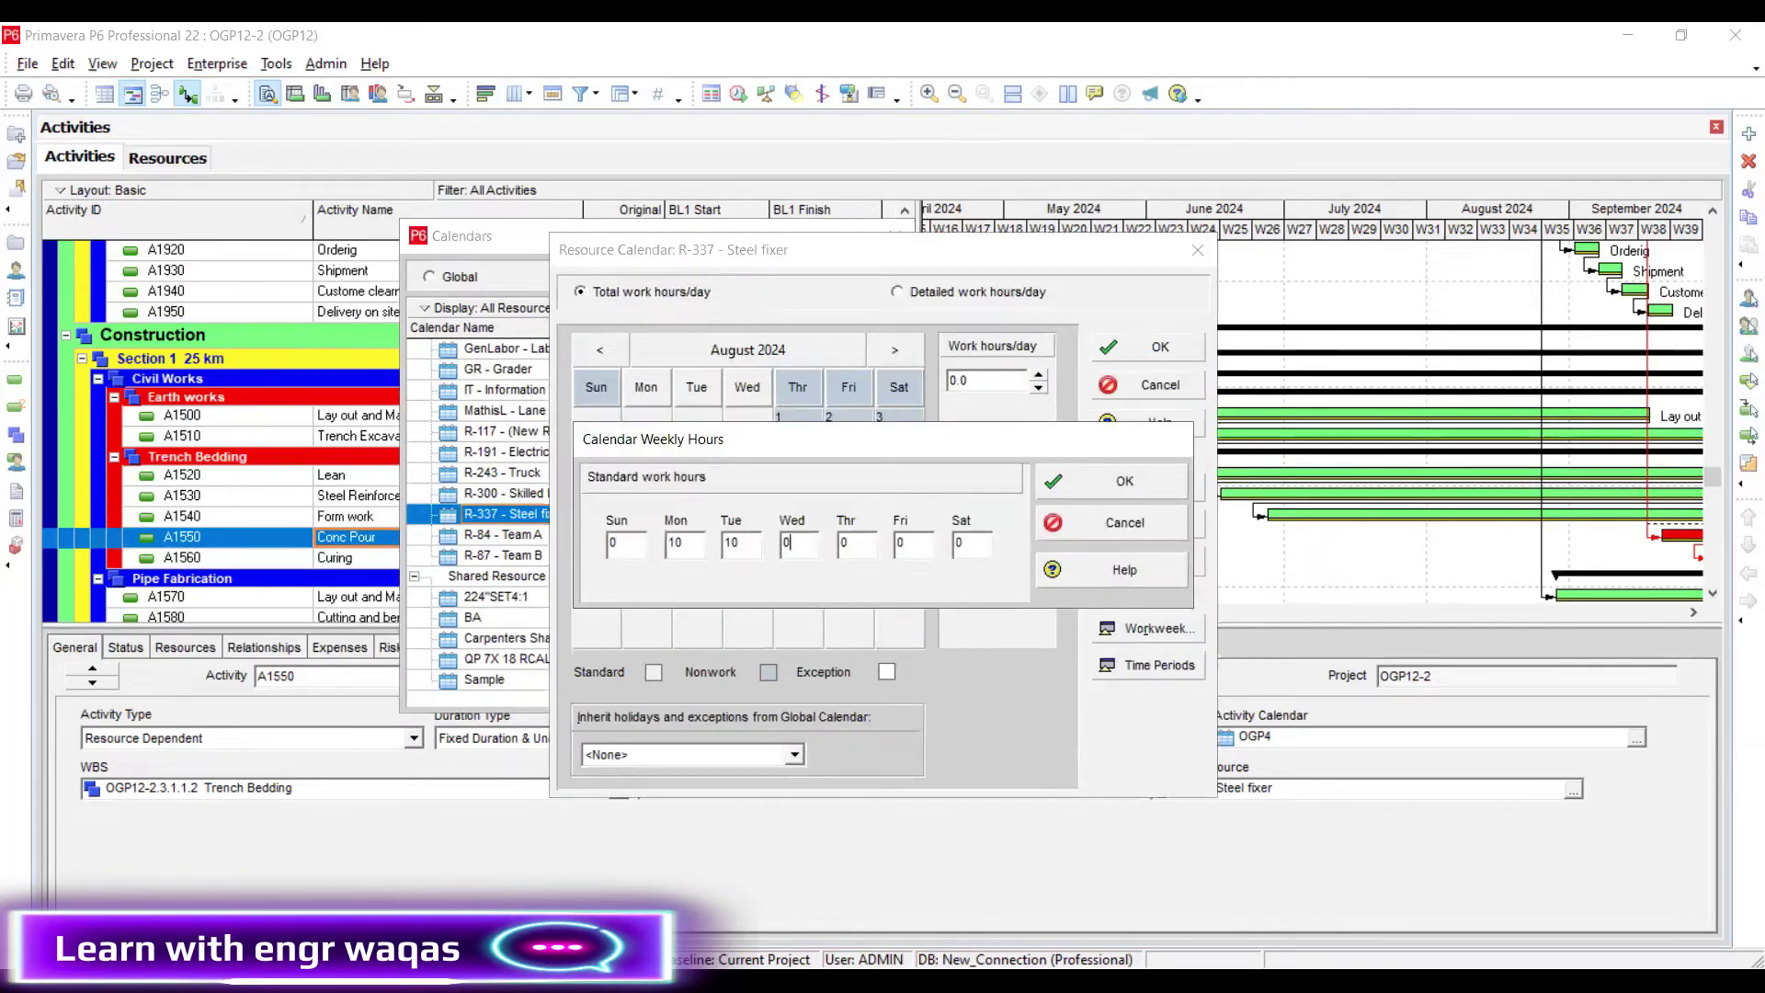
{"action": "left_click", "coordinate": [1098, 482]}
{"action": "left_click", "coordinate": [1182, 351]}
{"action": "left_click", "coordinate": [894, 236]}
Reschedule the project, stretching Conc Pour to 404 days and finishing 02-Dec-25
{"action": "left_click", "coordinate": [736, 96]}
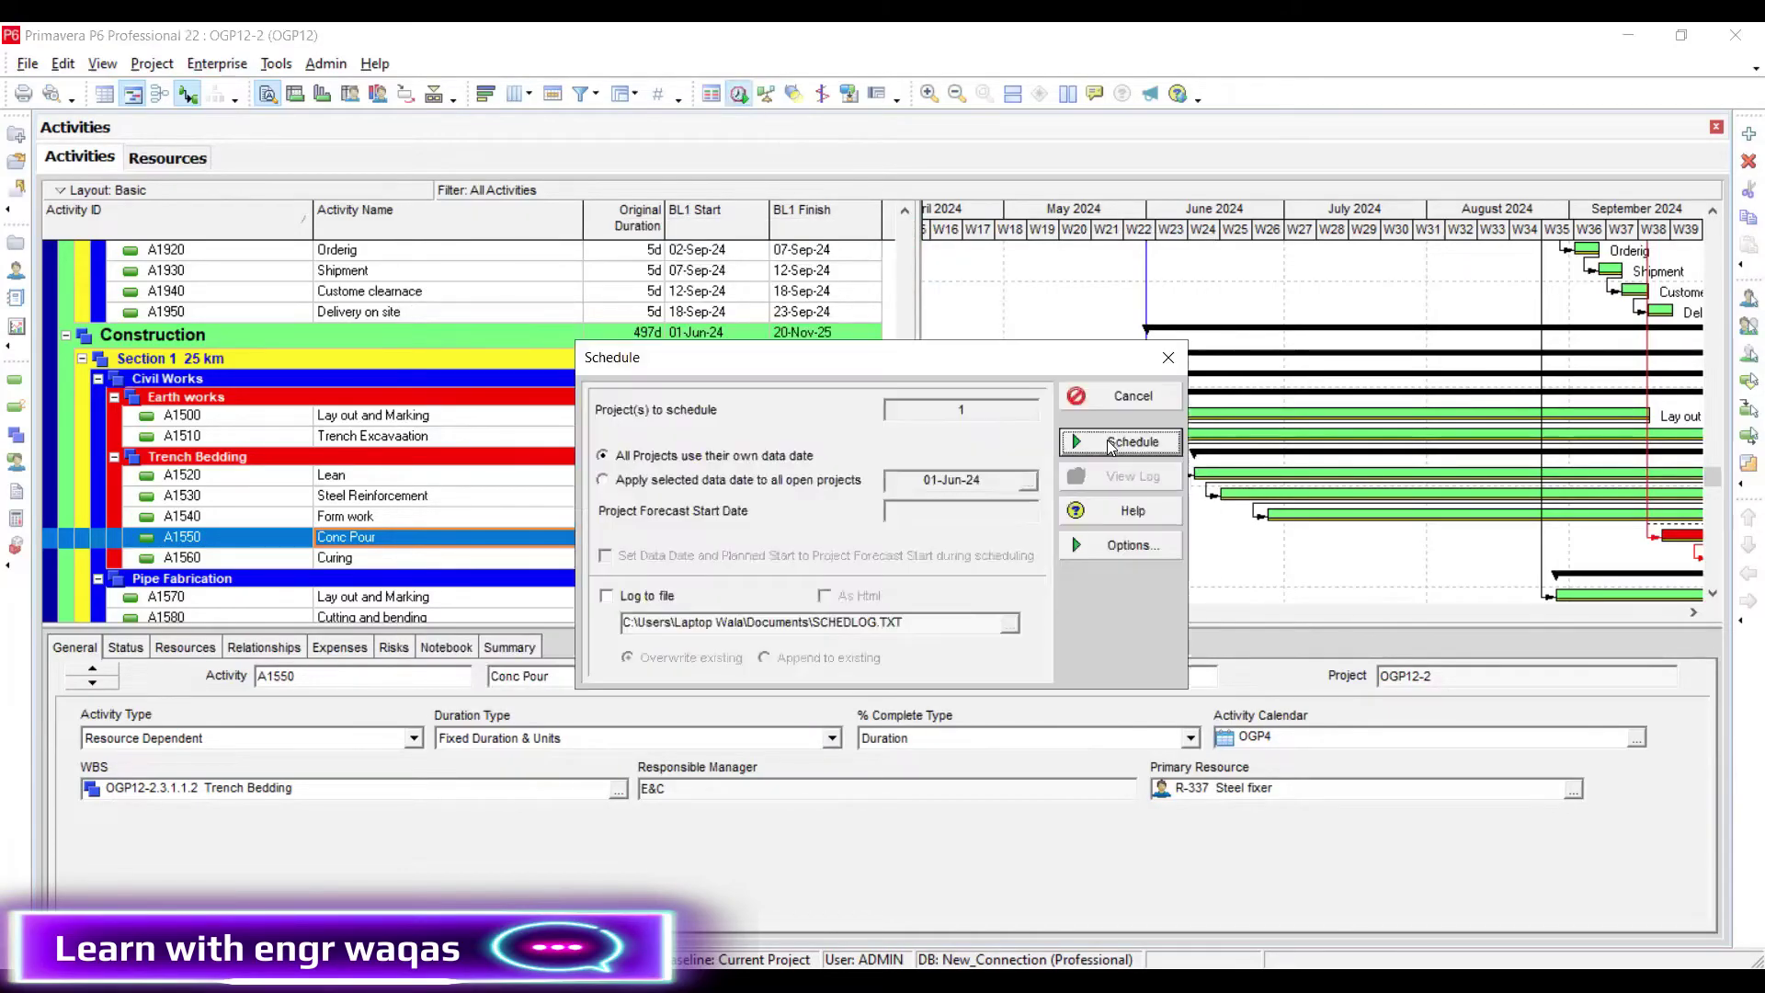
{"action": "left_click", "coordinate": [1066, 443]}
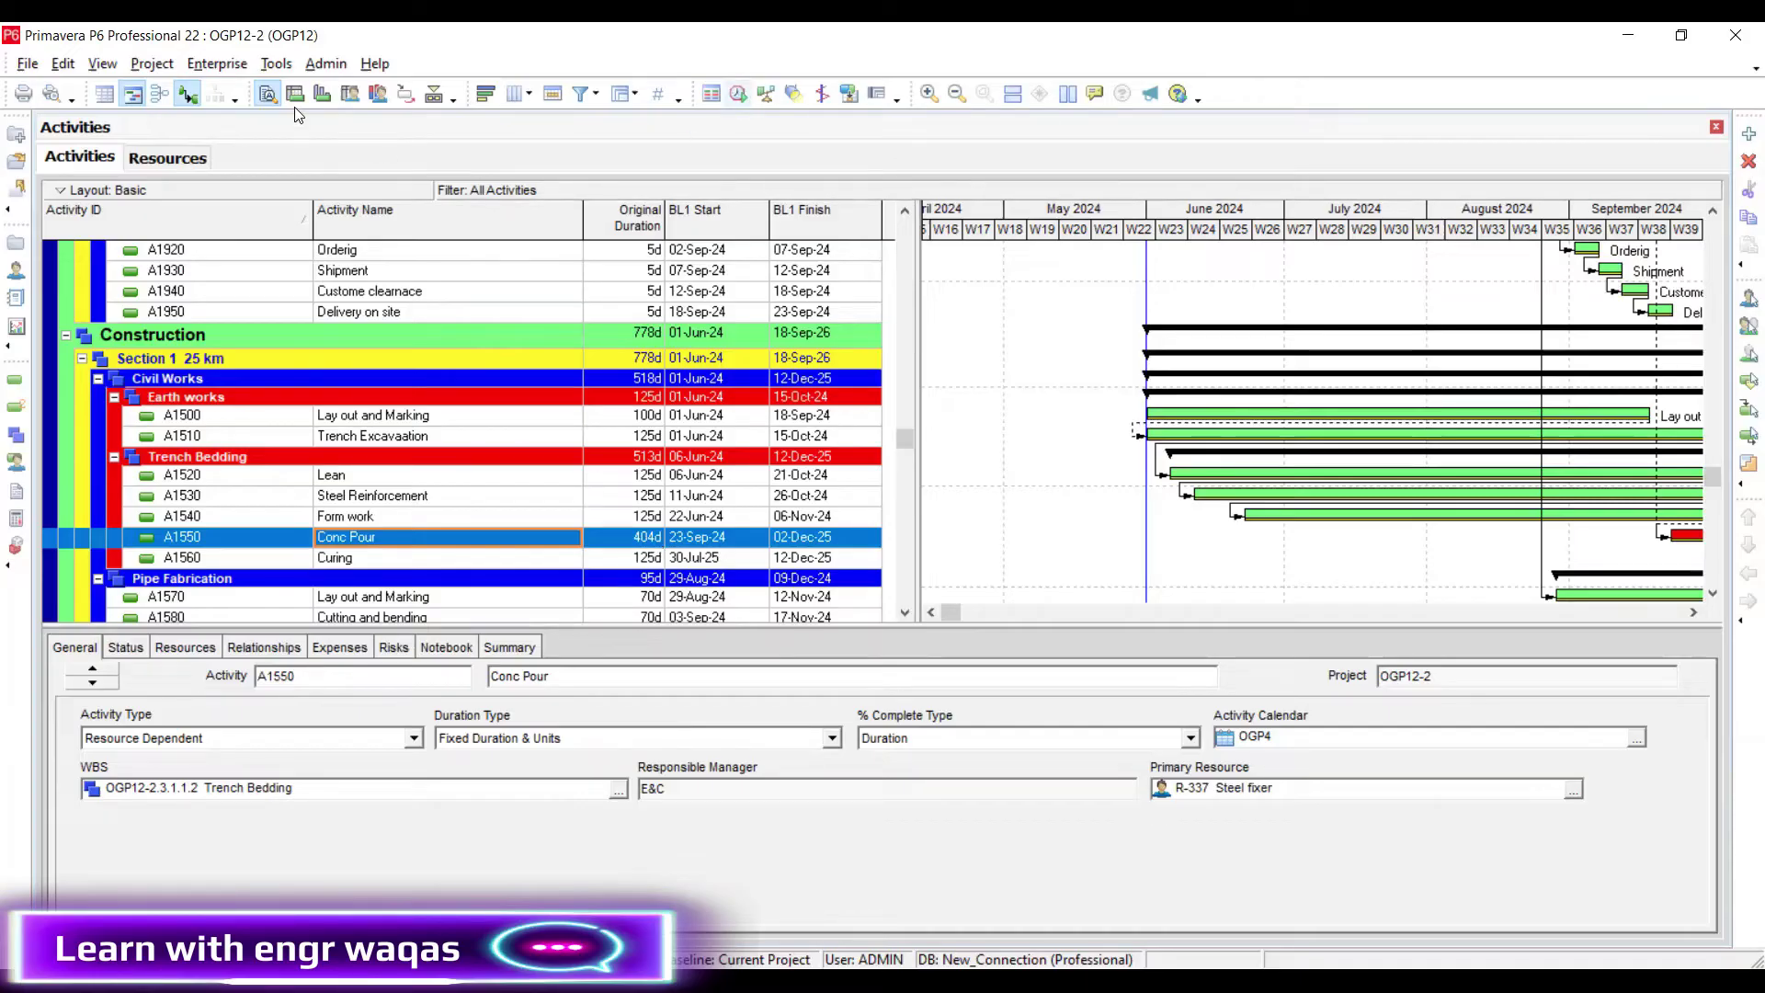
Set Wednesday, Thursday and Friday to 10 hours in the Steel fixer calendar workweek
{"action": "left_click", "coordinate": [215, 60]}
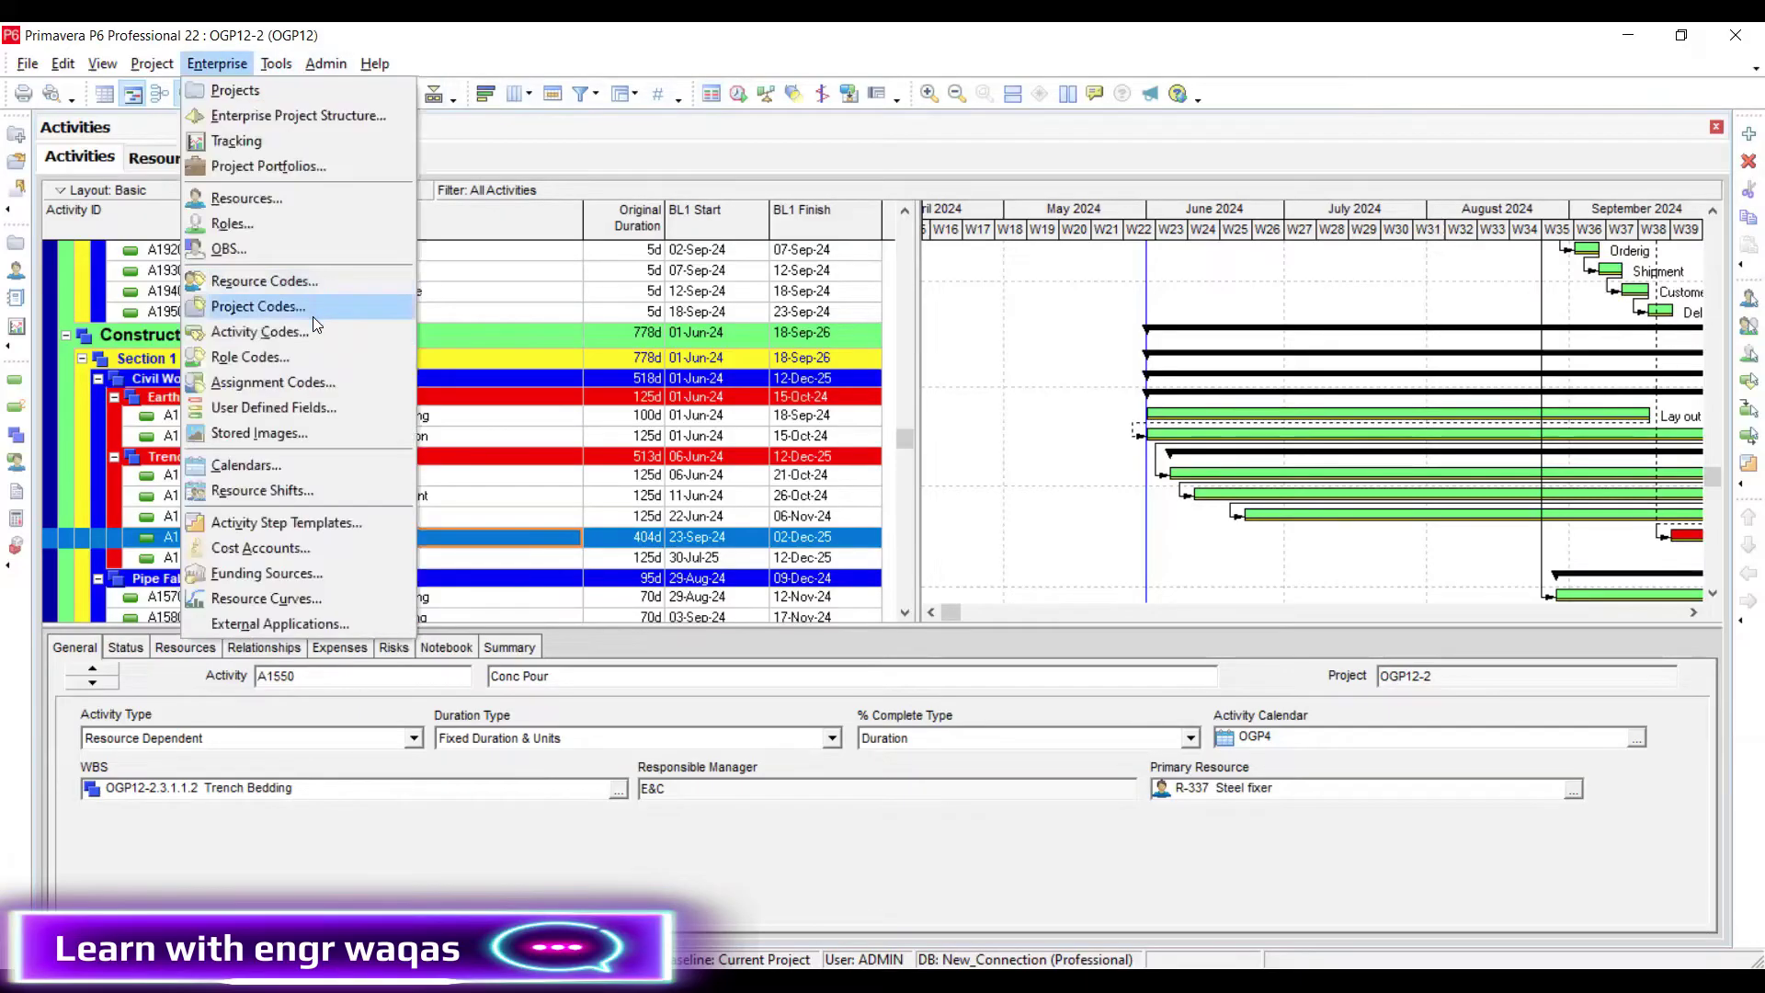
{"action": "left_click", "coordinate": [313, 464]}
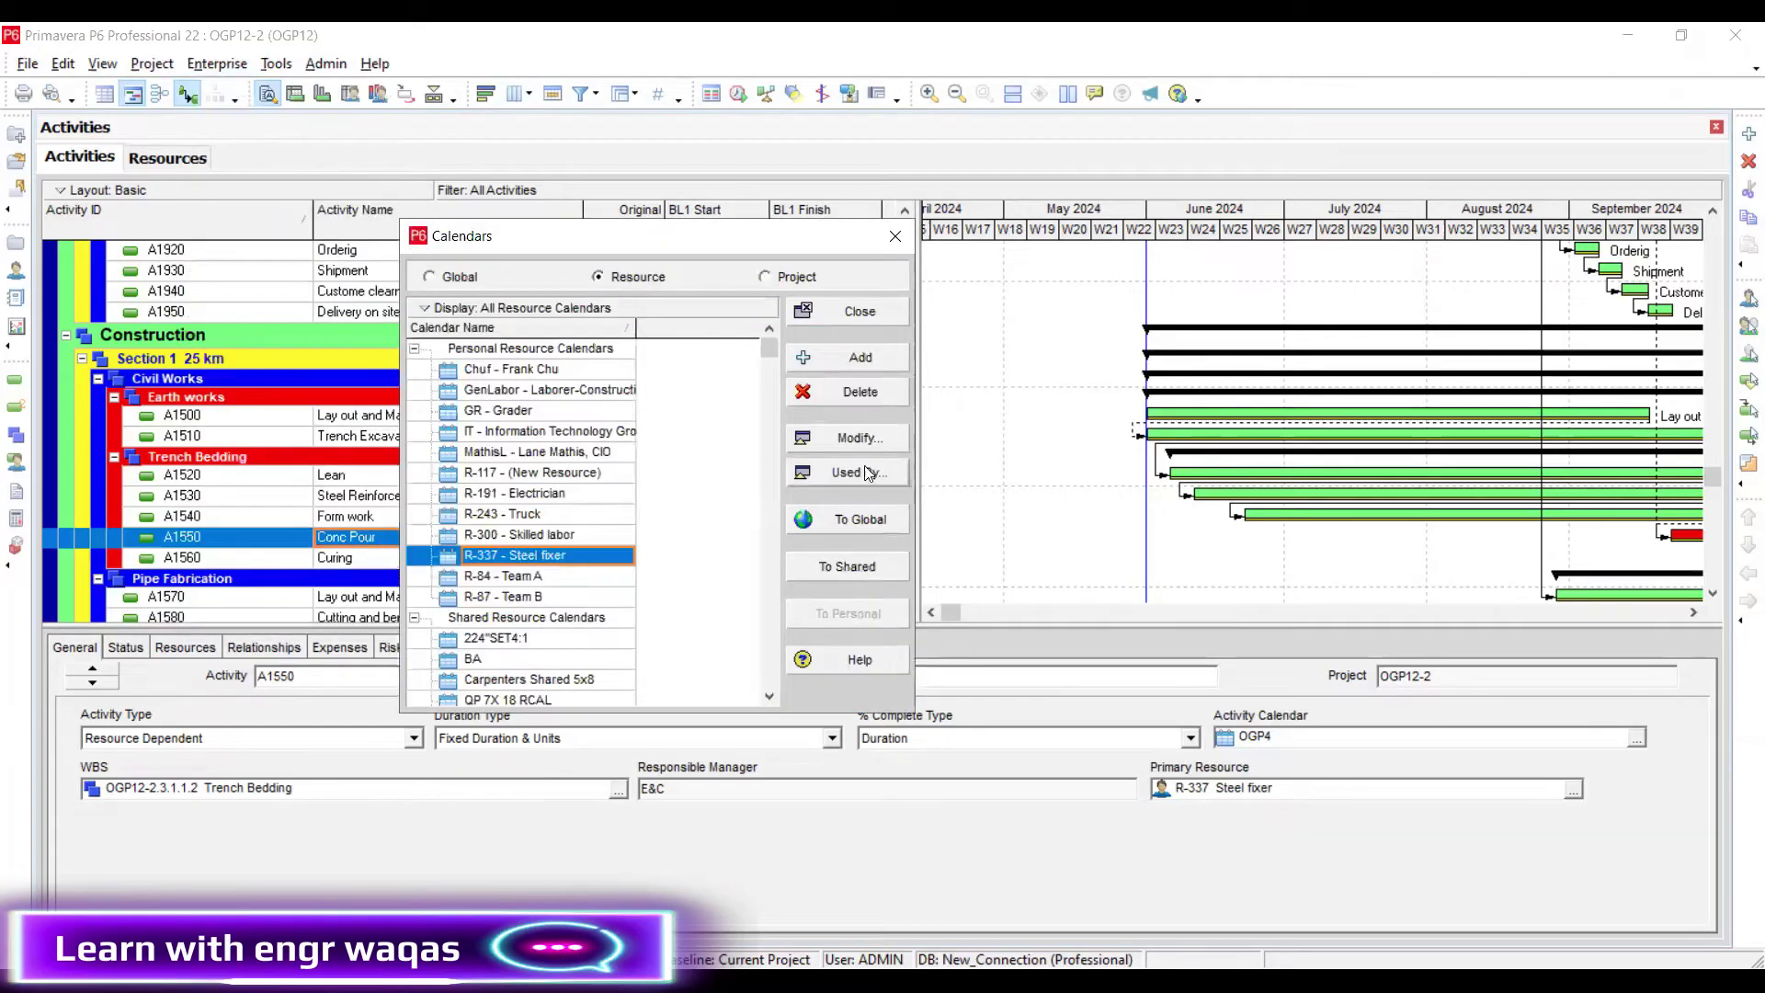
{"action": "left_click", "coordinate": [871, 440]}
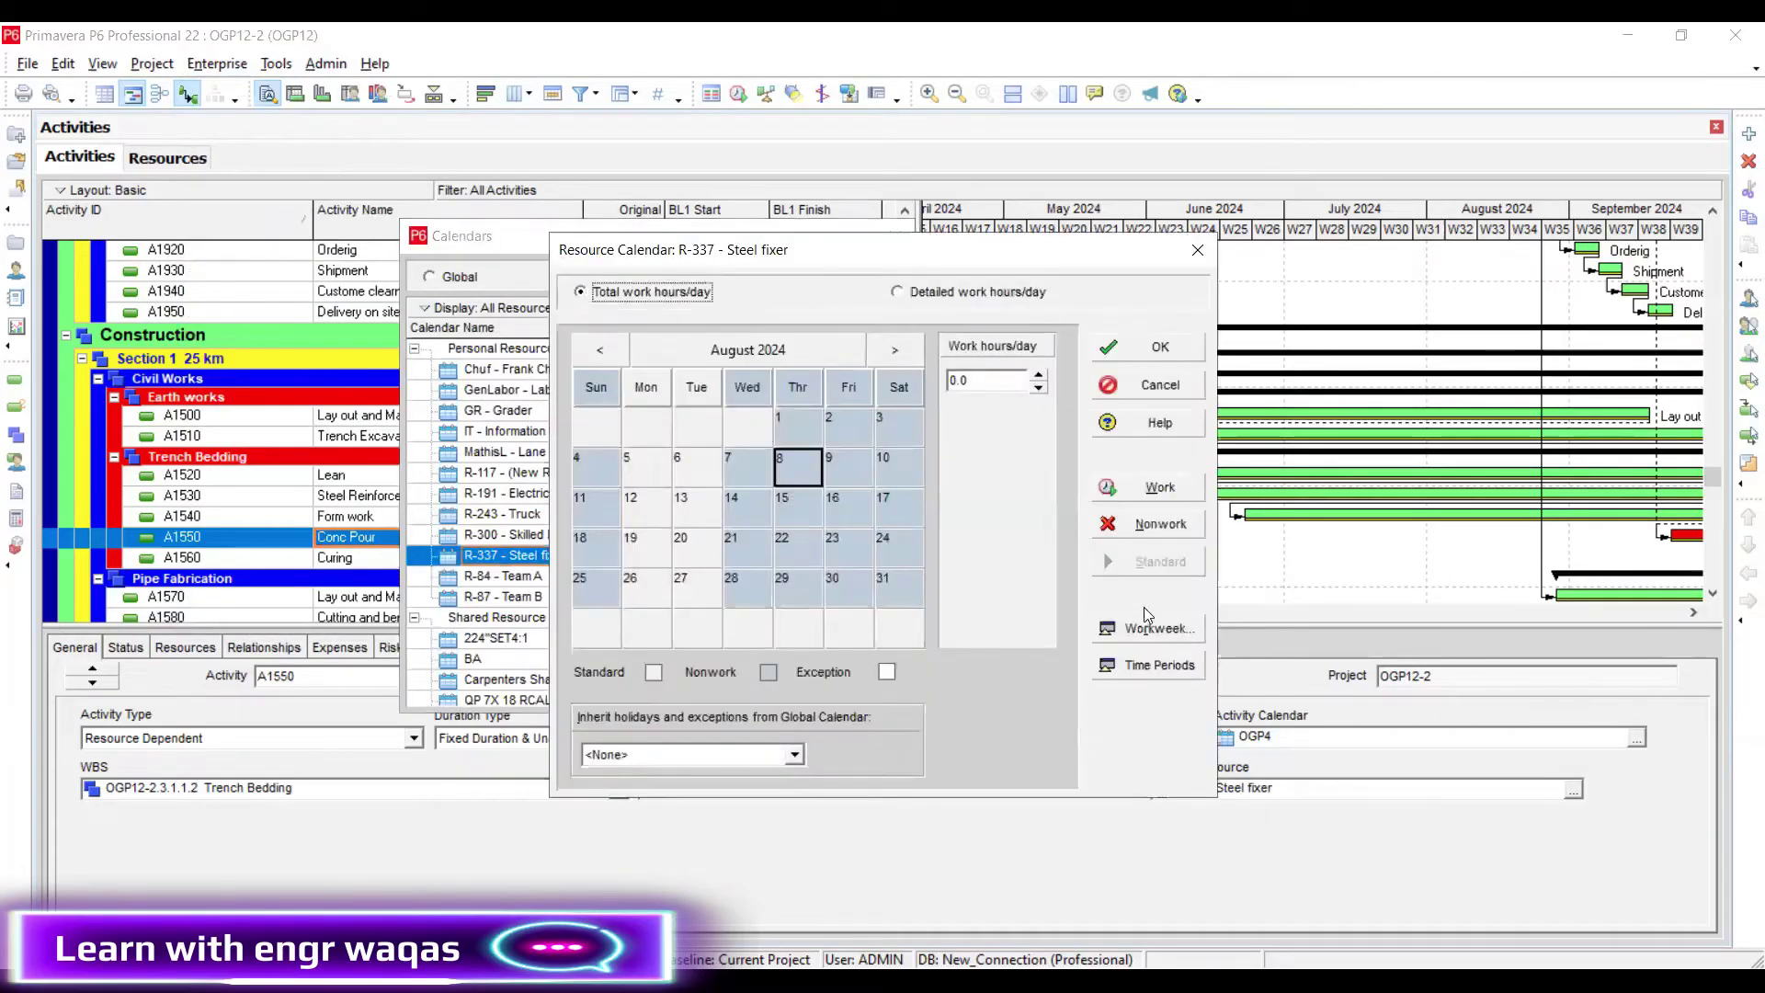
{"action": "left_click", "coordinate": [1148, 629]}
{"action": "key", "text": "Tab"}
{"action": "key", "text": "Tab"}
{"action": "key", "text": "Tab"}
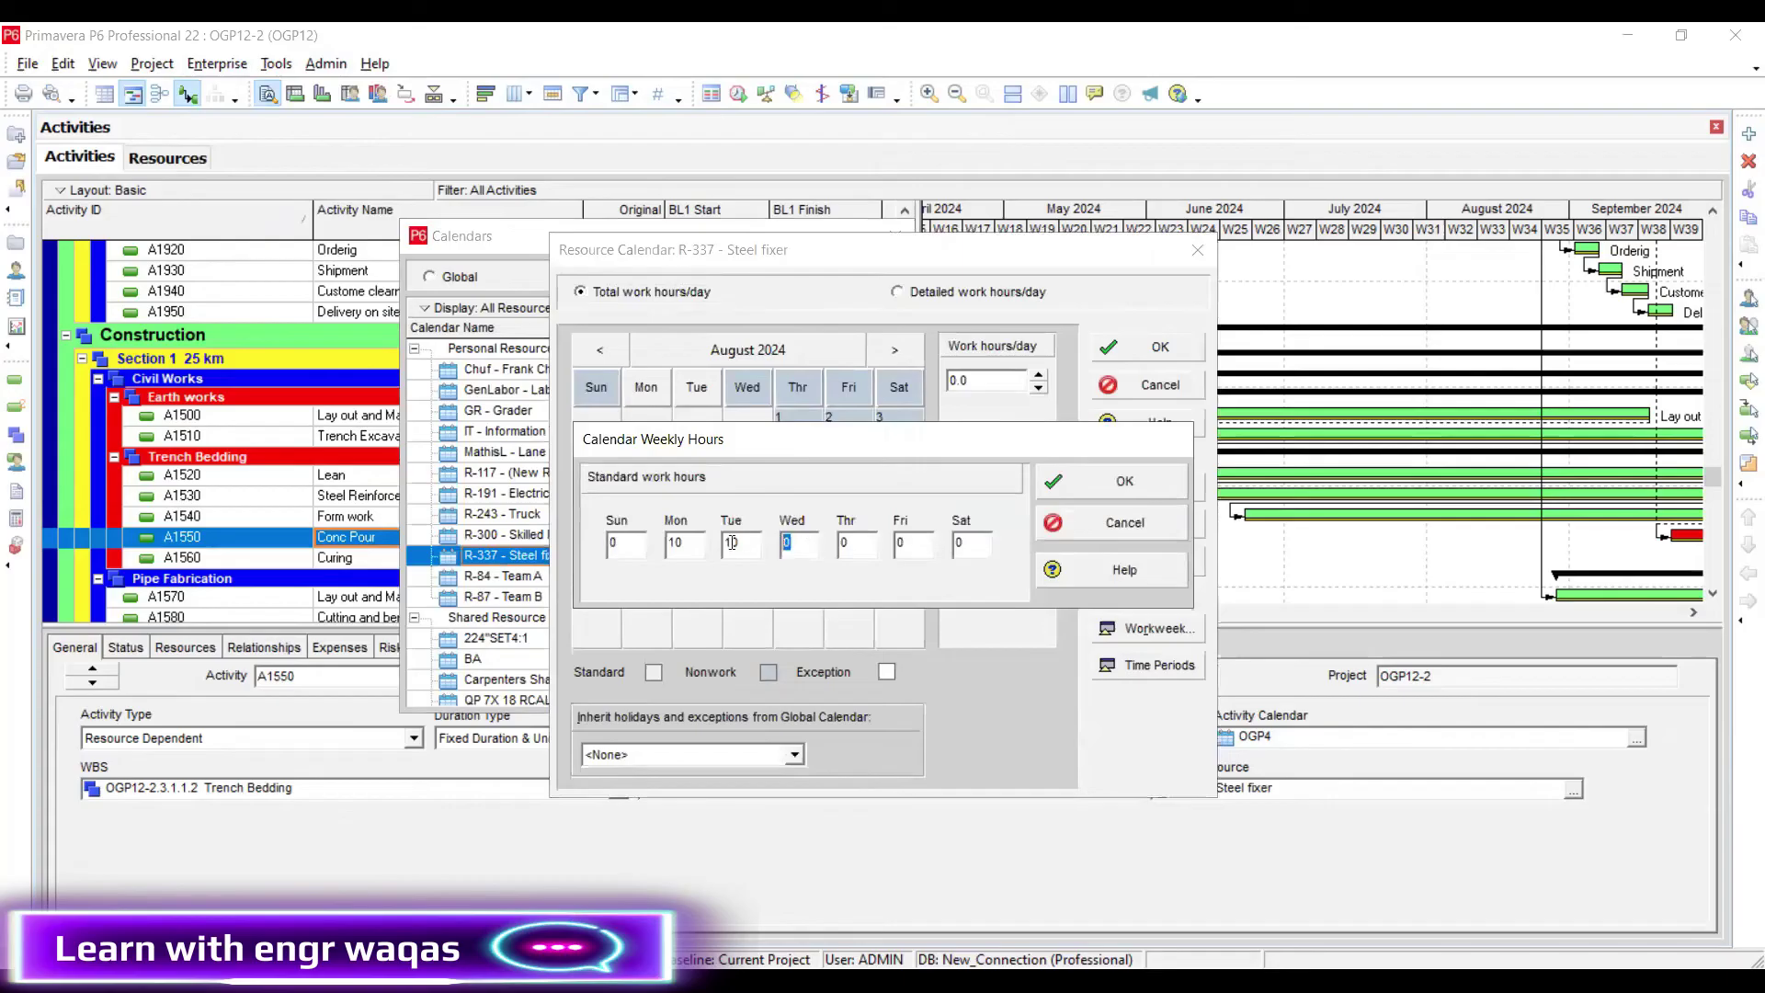
{"action": "type", "text": "10"}
{"action": "key", "text": "Tab"}
{"action": "type", "text": "10"}
{"action": "key", "text": "Tab"}
{"action": "type", "text": "10"}
{"action": "left_click", "coordinate": [1131, 483]}
{"action": "left_click", "coordinate": [1164, 348]}
Reschedule the project, shortening Conc Pour to 163 days and finishing 17-Mar-25
{"action": "key", "text": "Escape"}
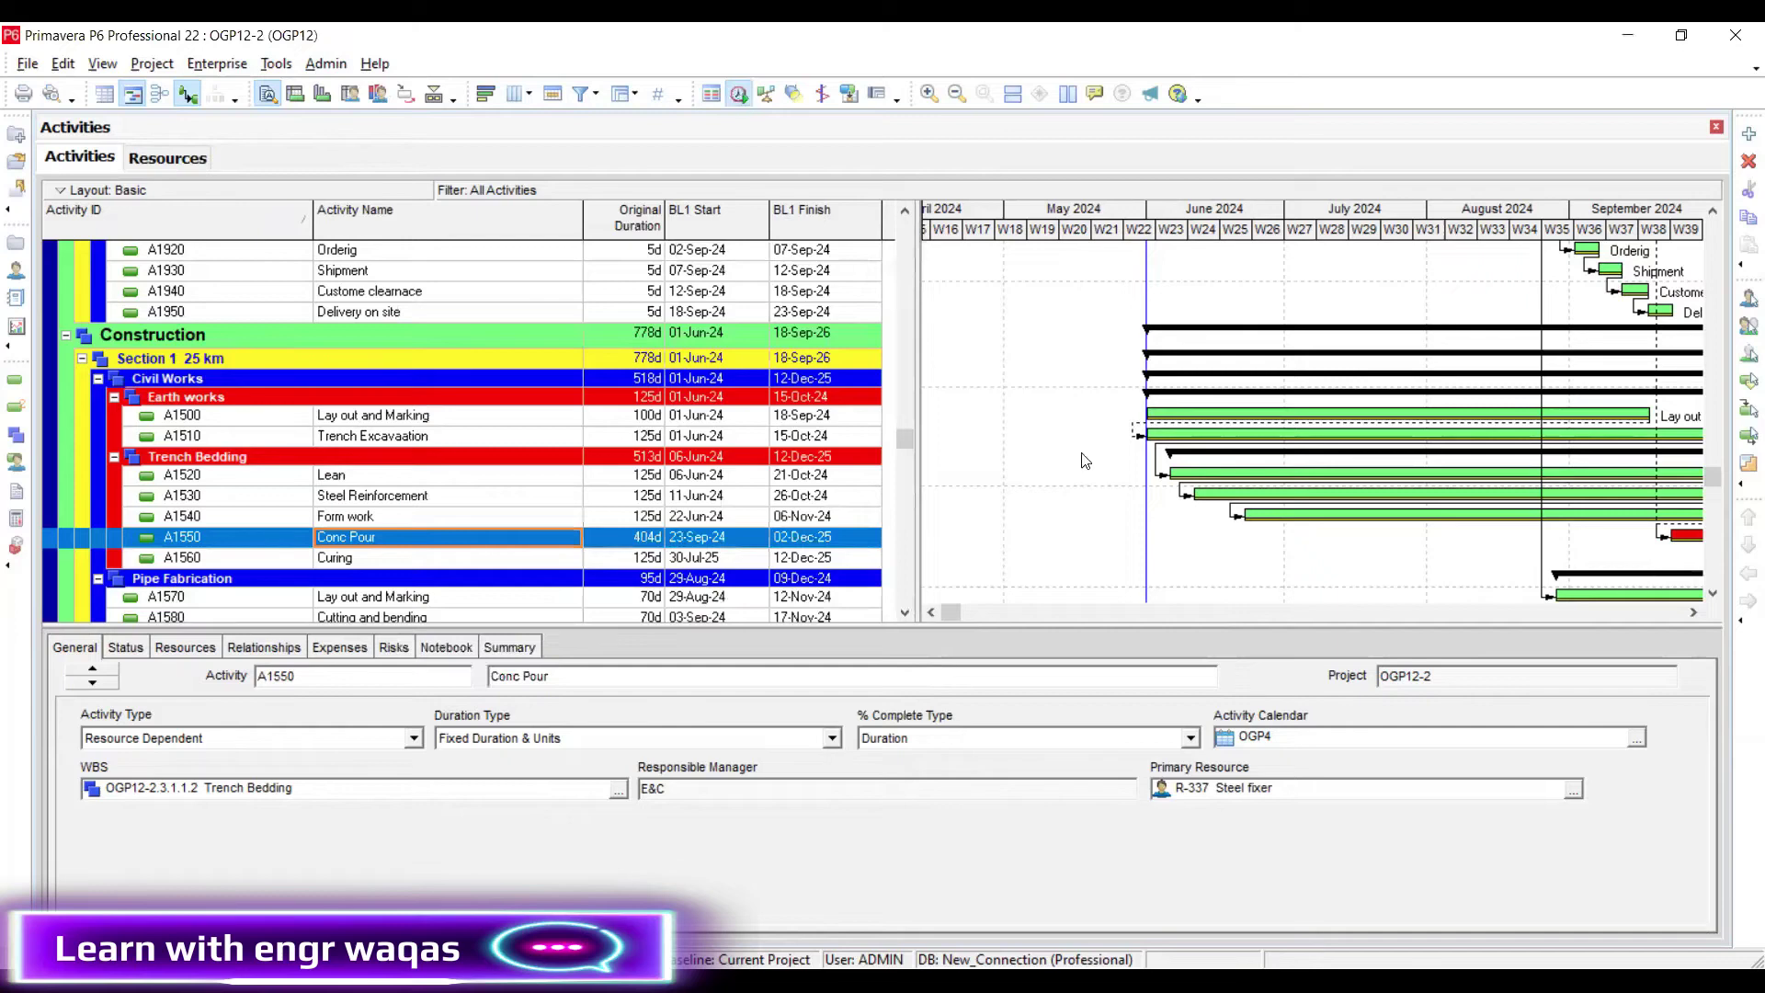
{"action": "left_click", "coordinate": [739, 94]}
{"action": "key", "text": "Return"}
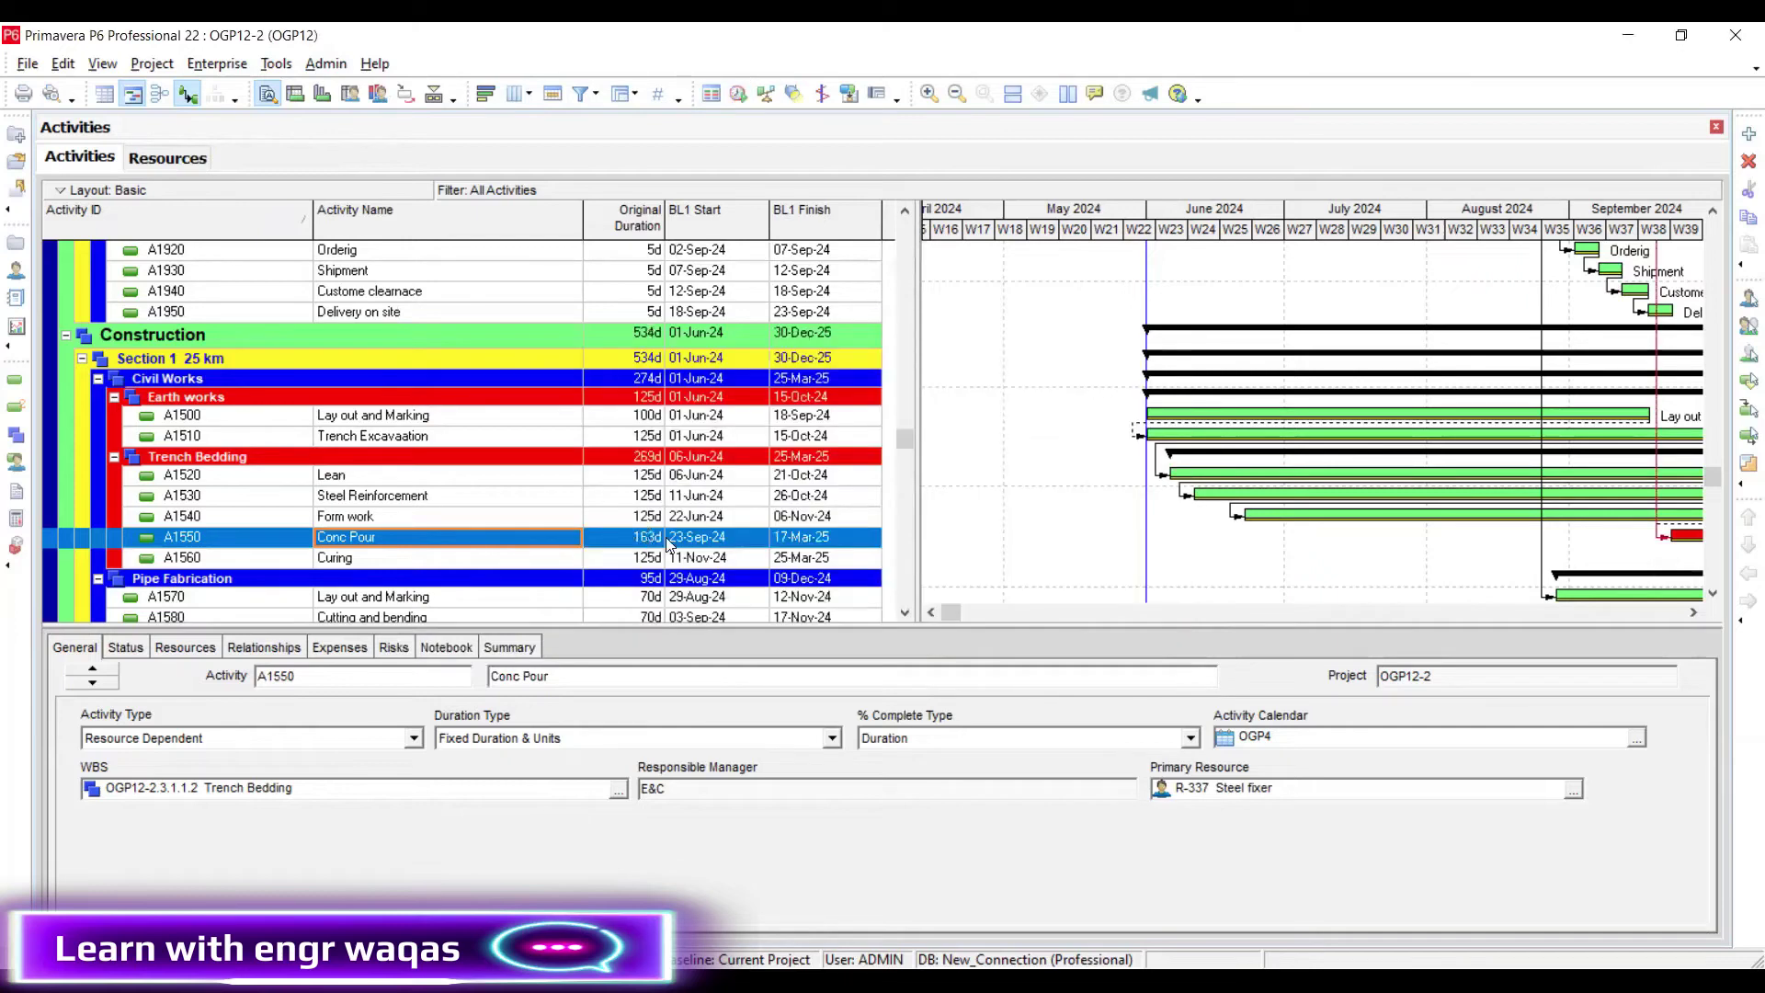